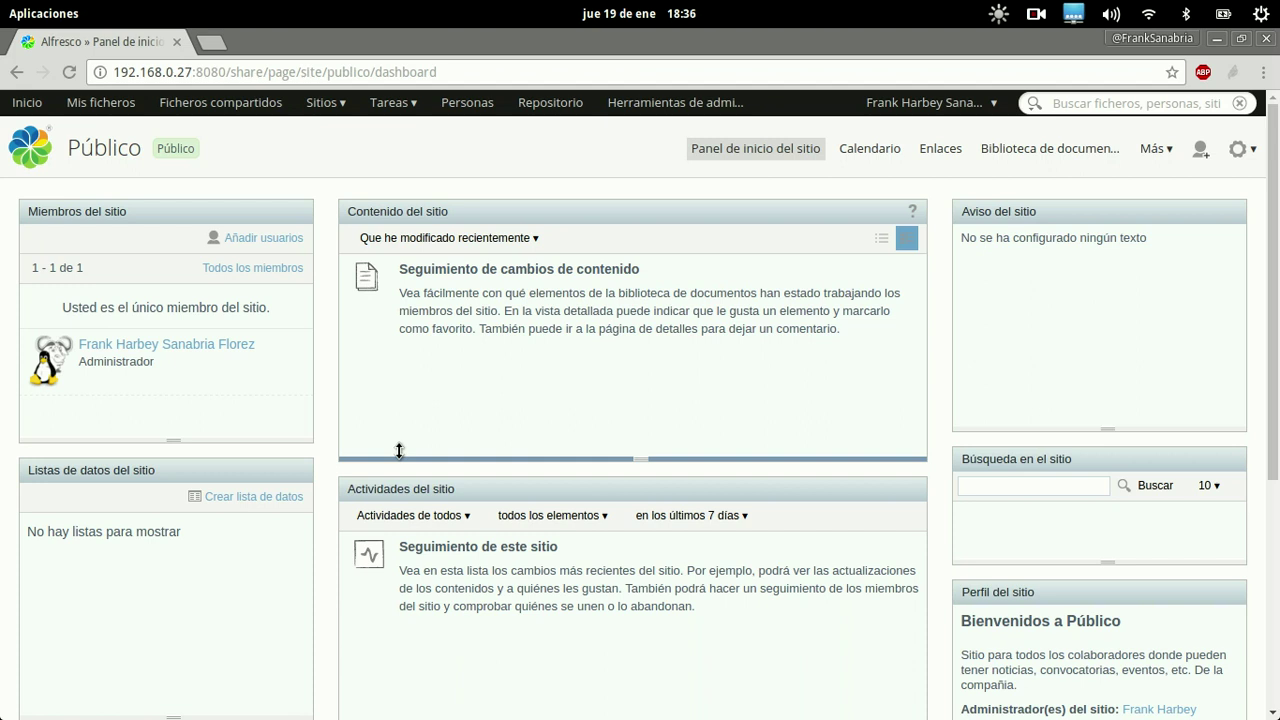
Open the Biblioteca de documentos of the Público site from its navigation bar
click(1040, 152)
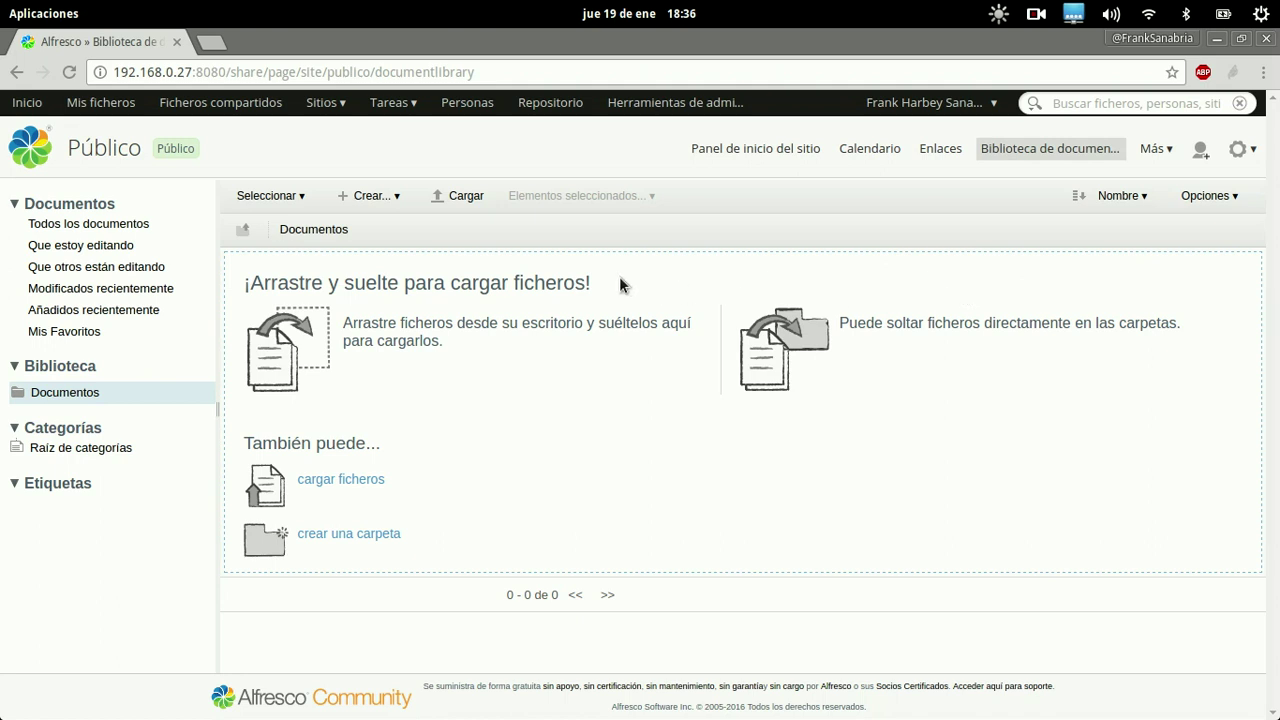
Create a folder named 'Formatos' with the description 'Formatos de Solicitudes'
click(376, 205)
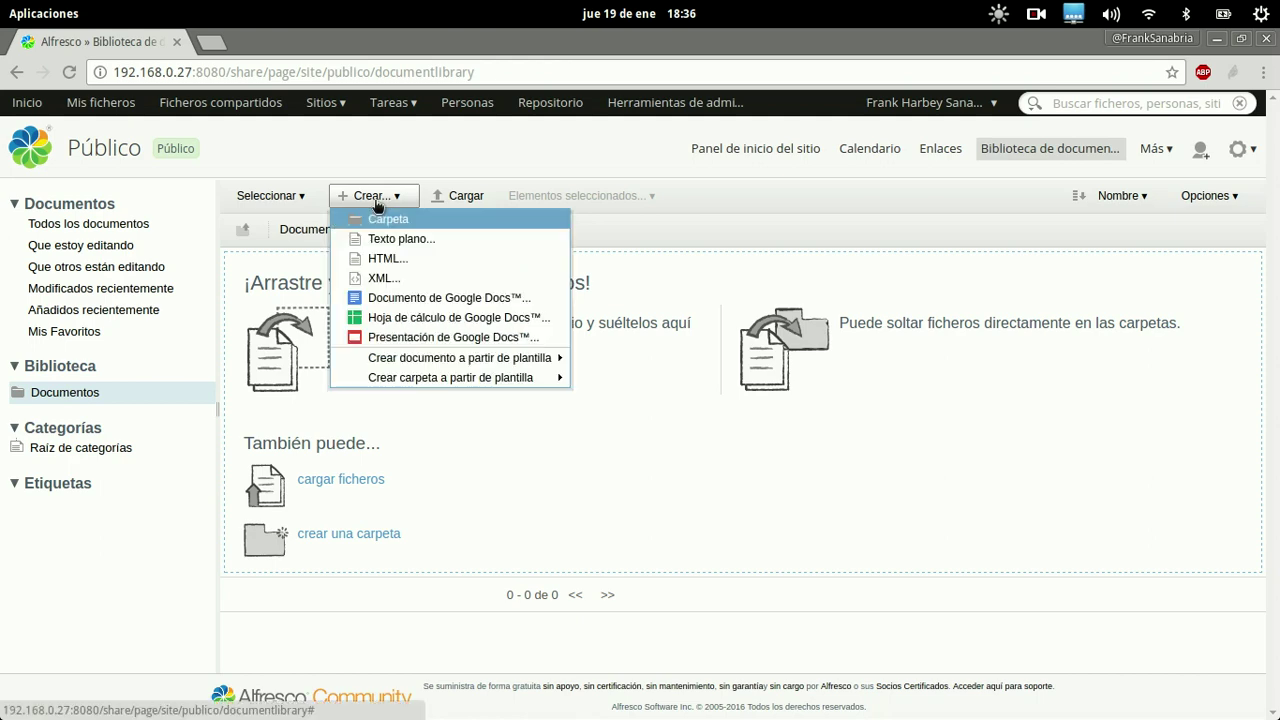
click(373, 221)
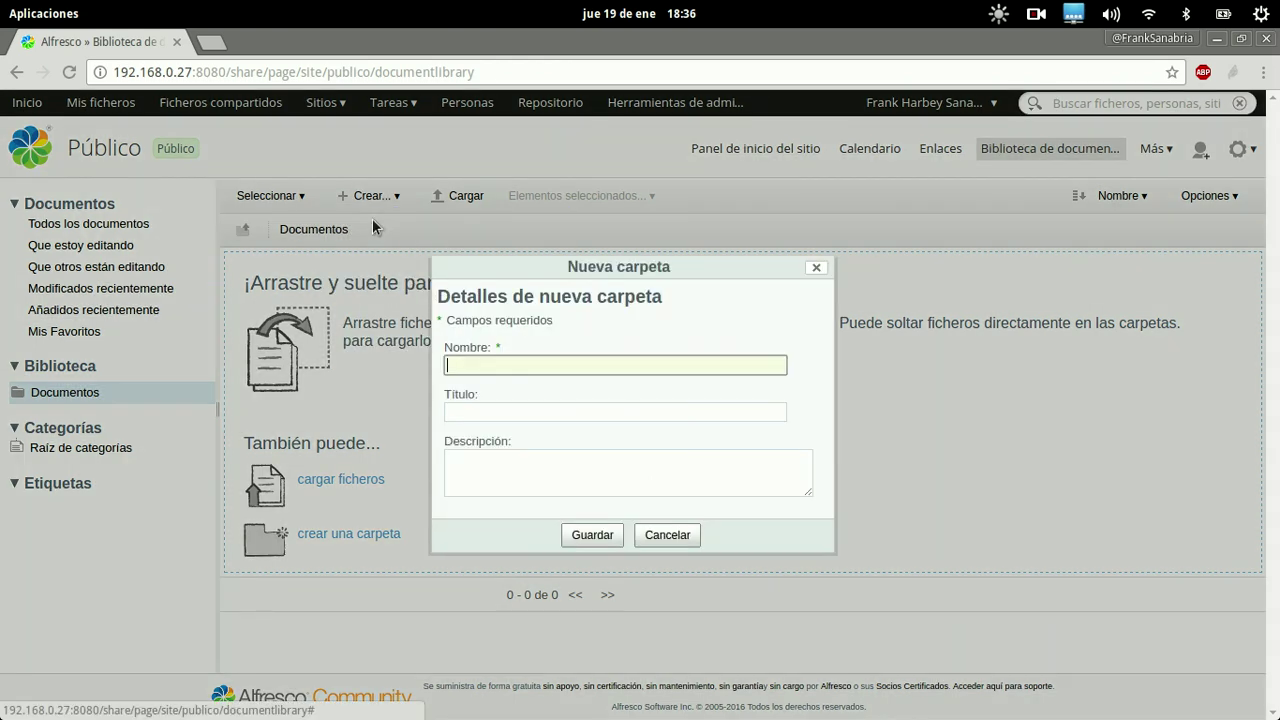
text(Formate)
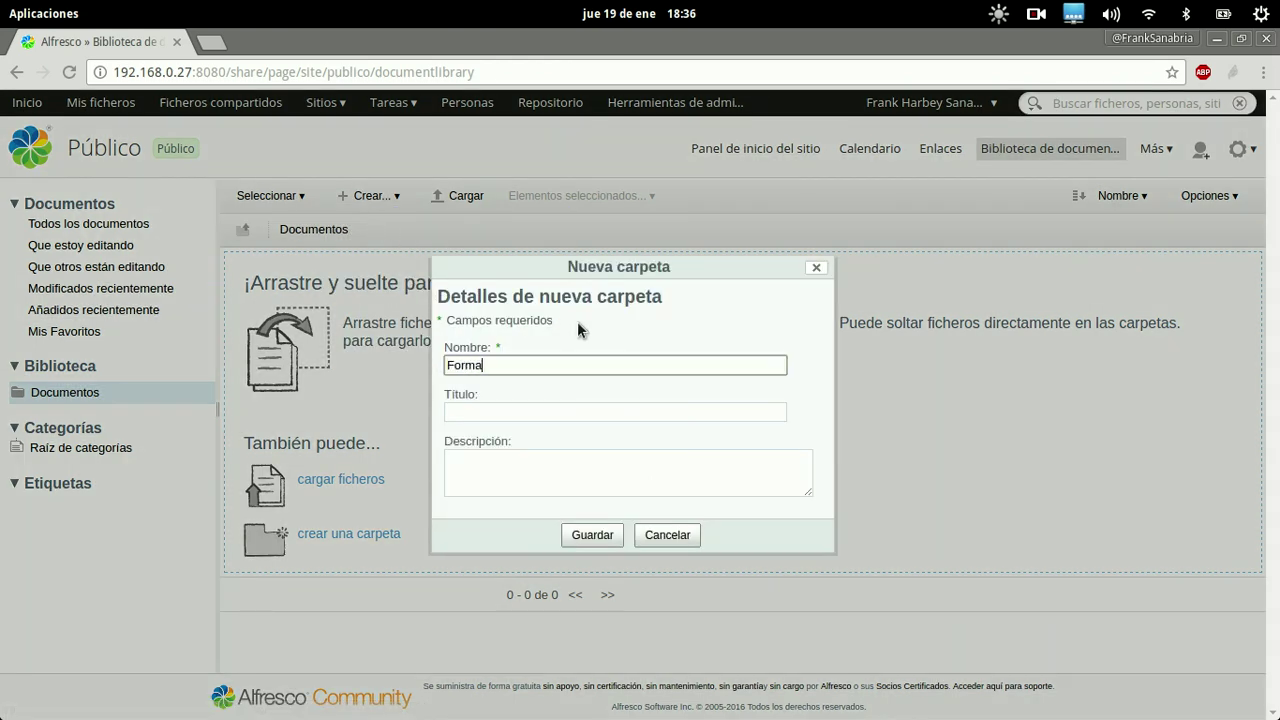
key(BackSpace)
key(BackSpace)
text(tos)
key(Tab)
key(Tab)
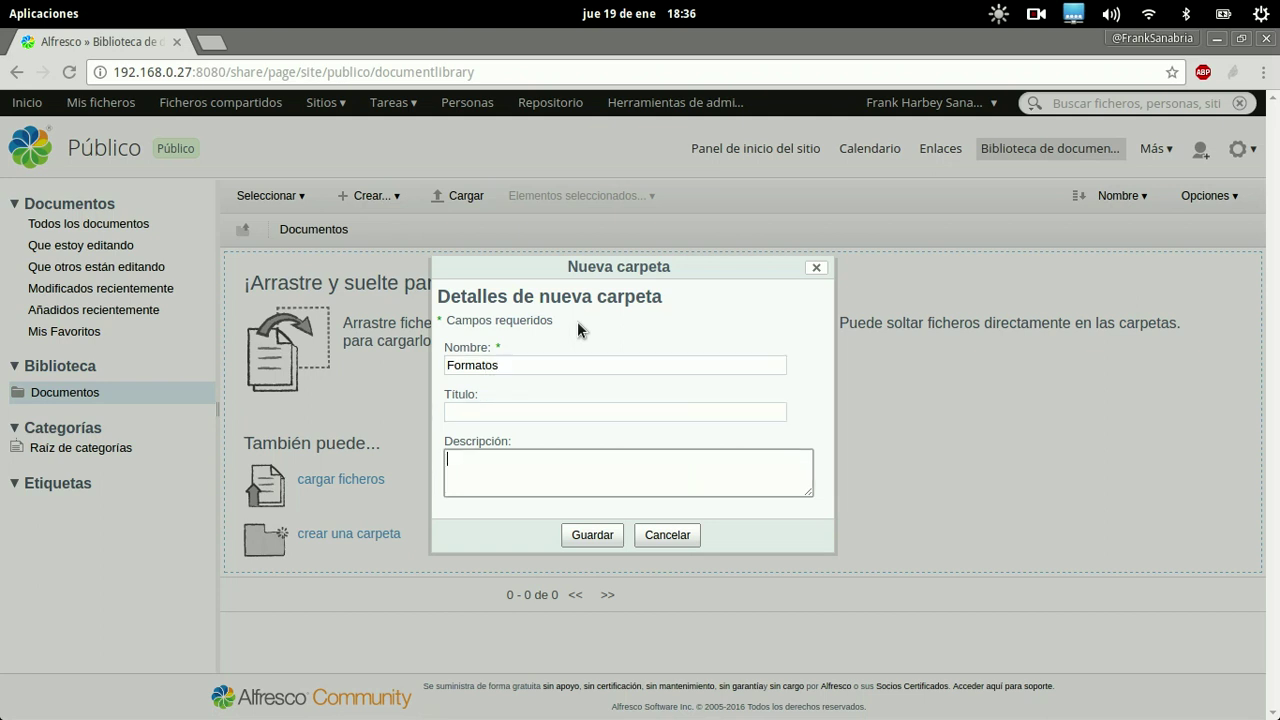
text(Formatos de Solicitudes)
click(522, 412)
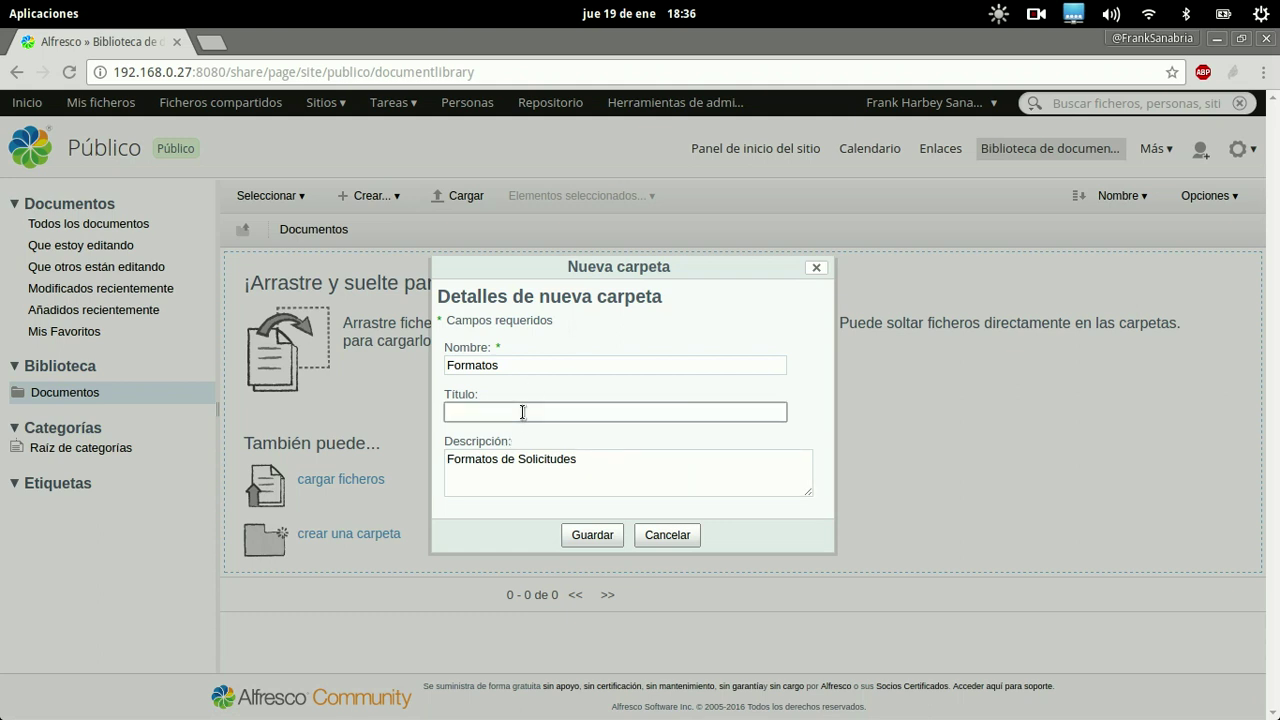
click(575, 532)
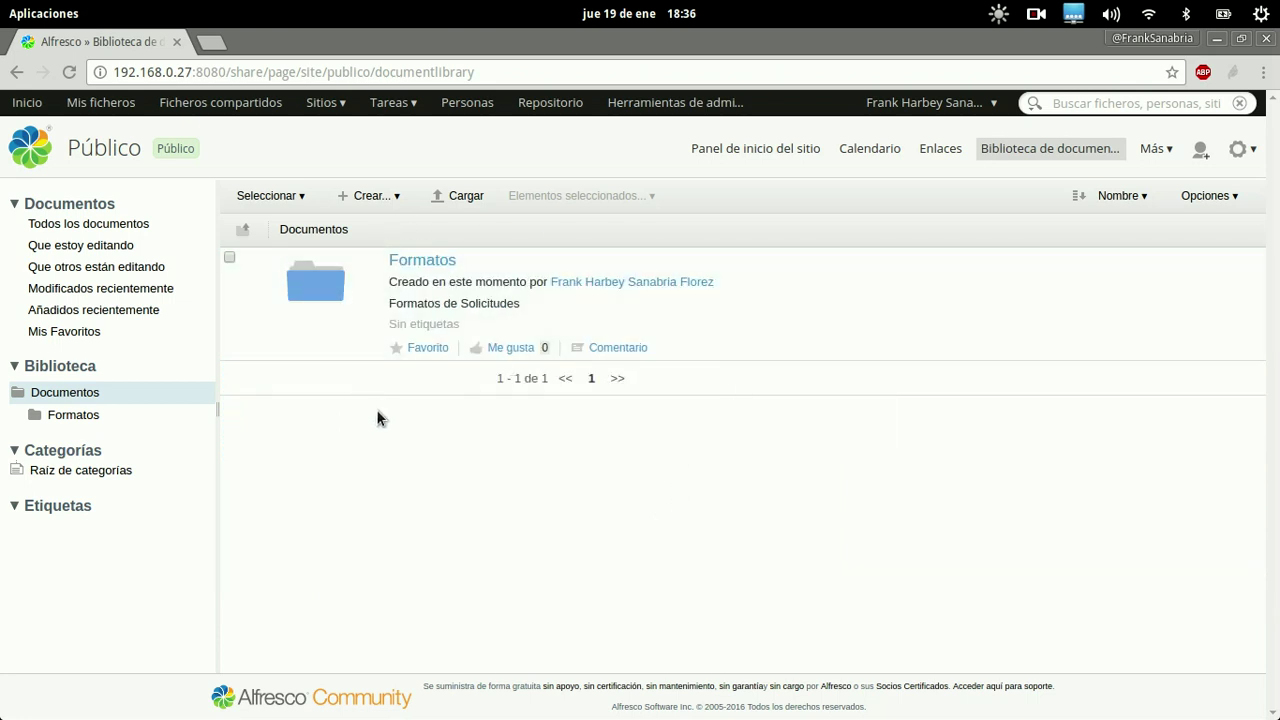
mouse_move(379, 312)
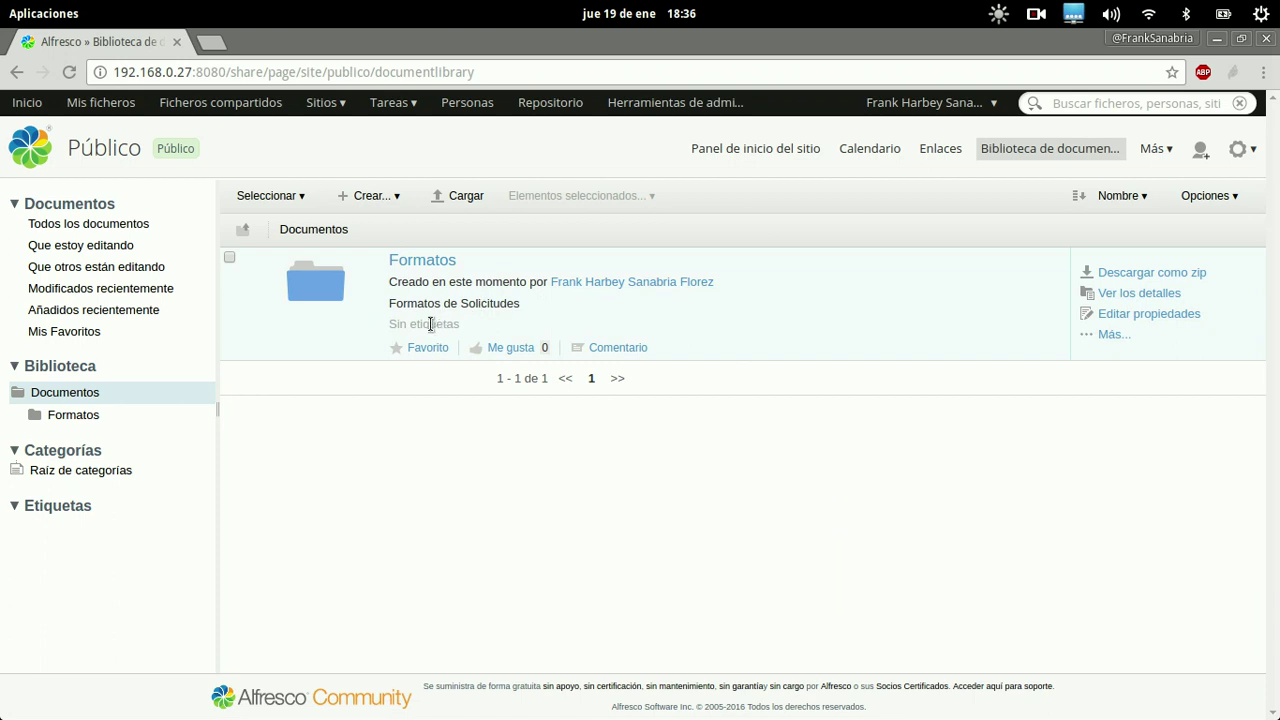
mouse_move(429, 323)
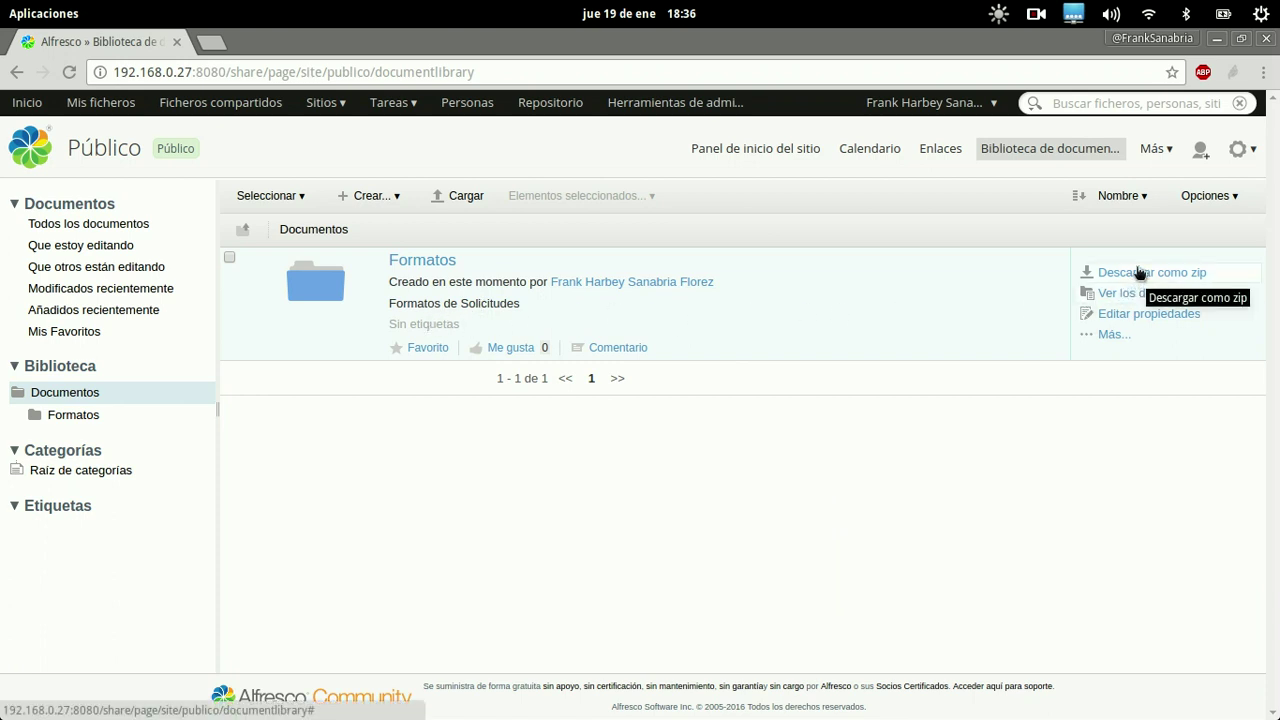
Open the Formatos details page and scroll through its actions, sharing links and properties
click(1143, 293)
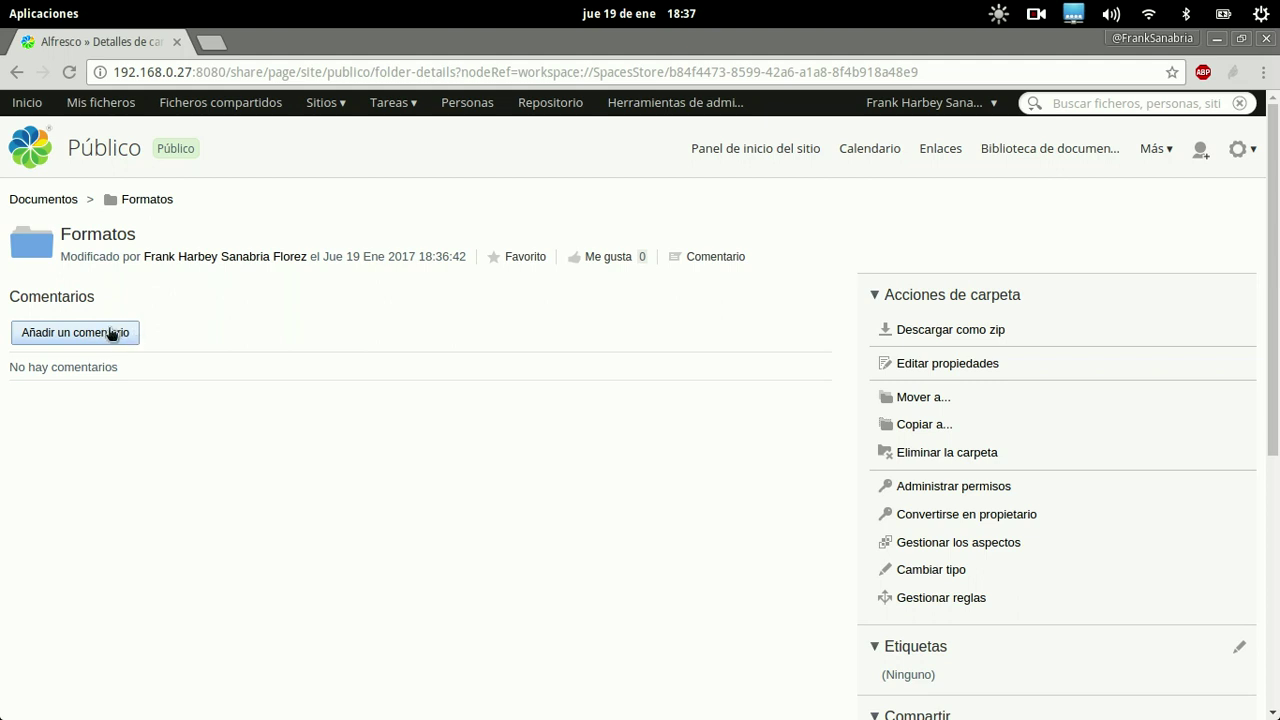
scroll(661, 442, down, 2)
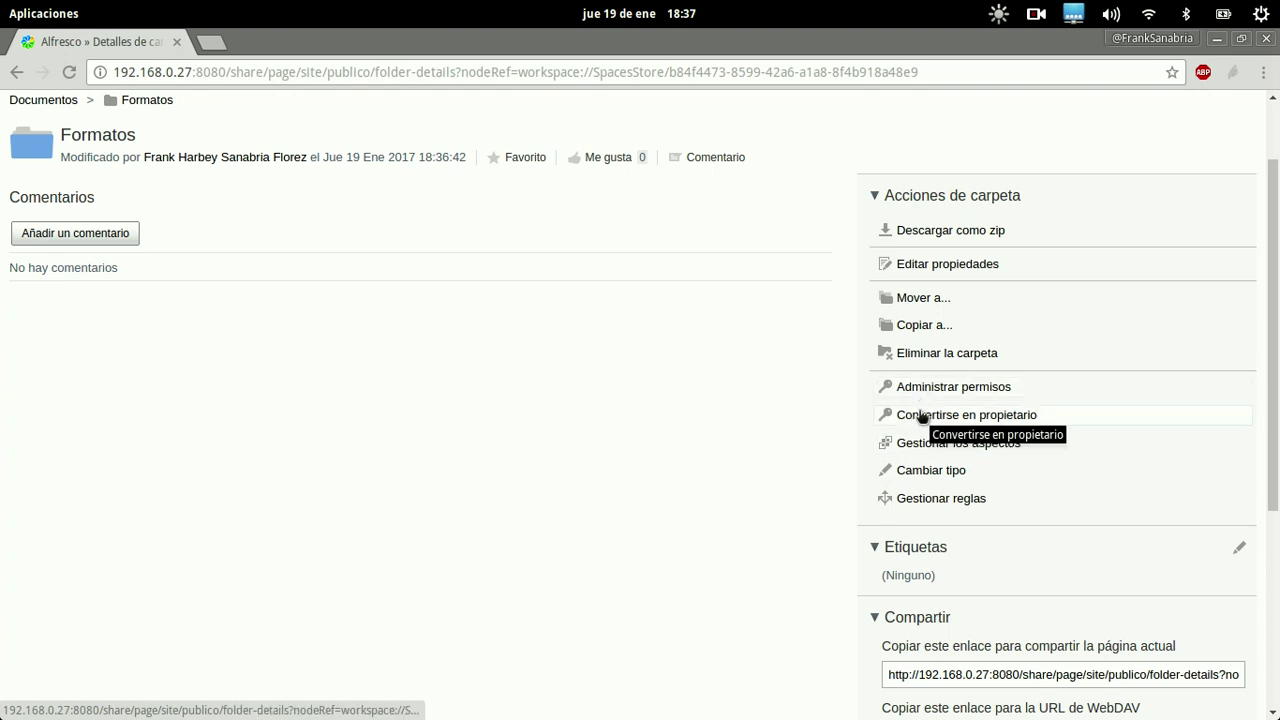
scroll(731, 480, down, 3)
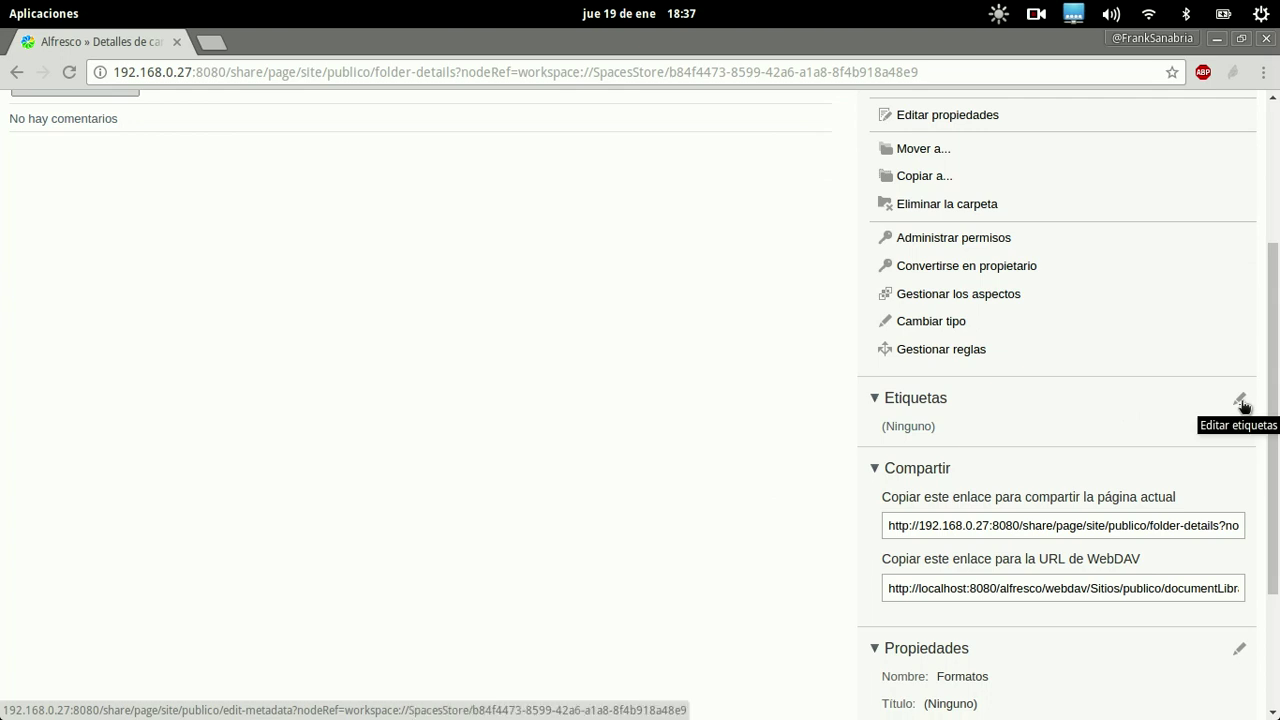
scroll(846, 515, down, 4)
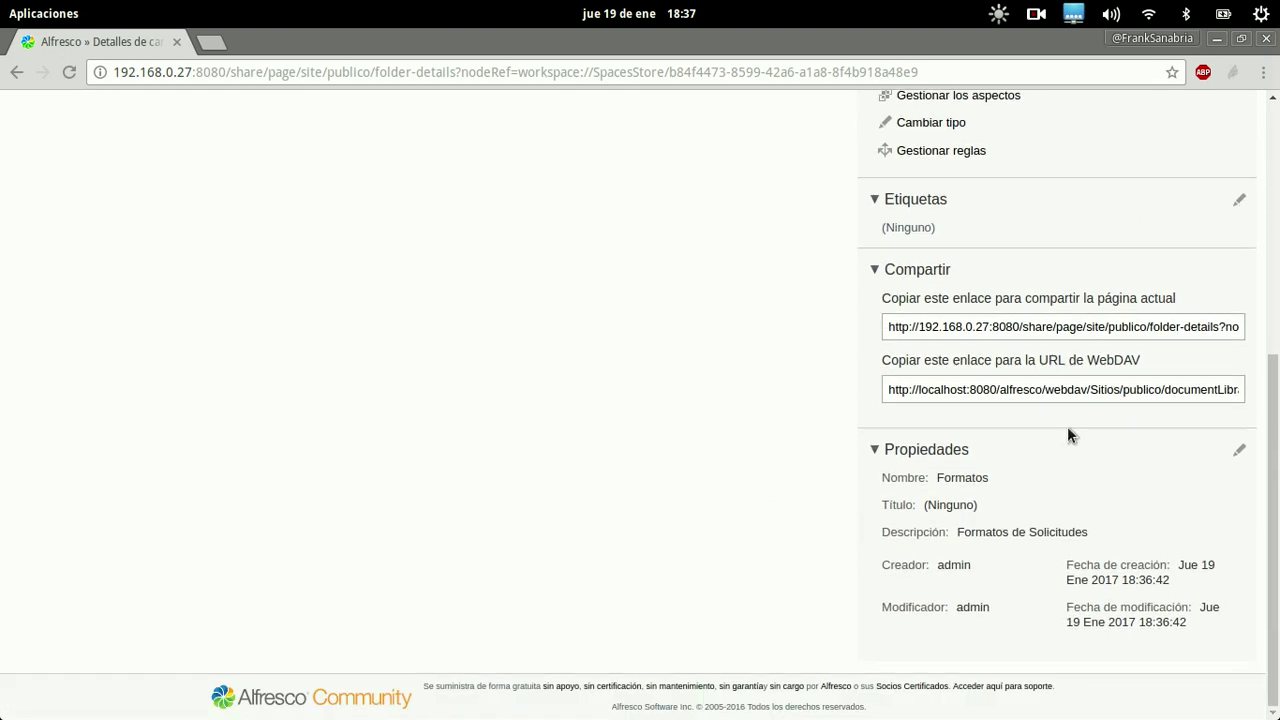
scroll(1017, 548, up, 2)
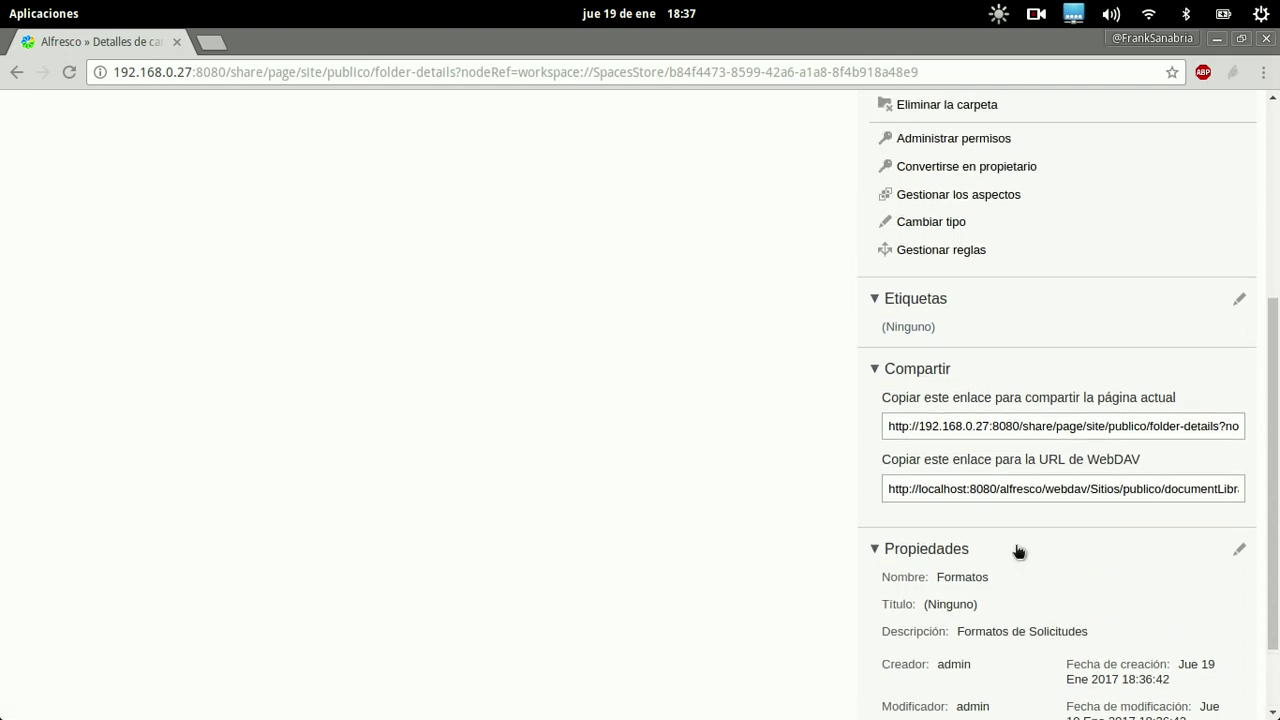
scroll(1017, 550, up, 6)
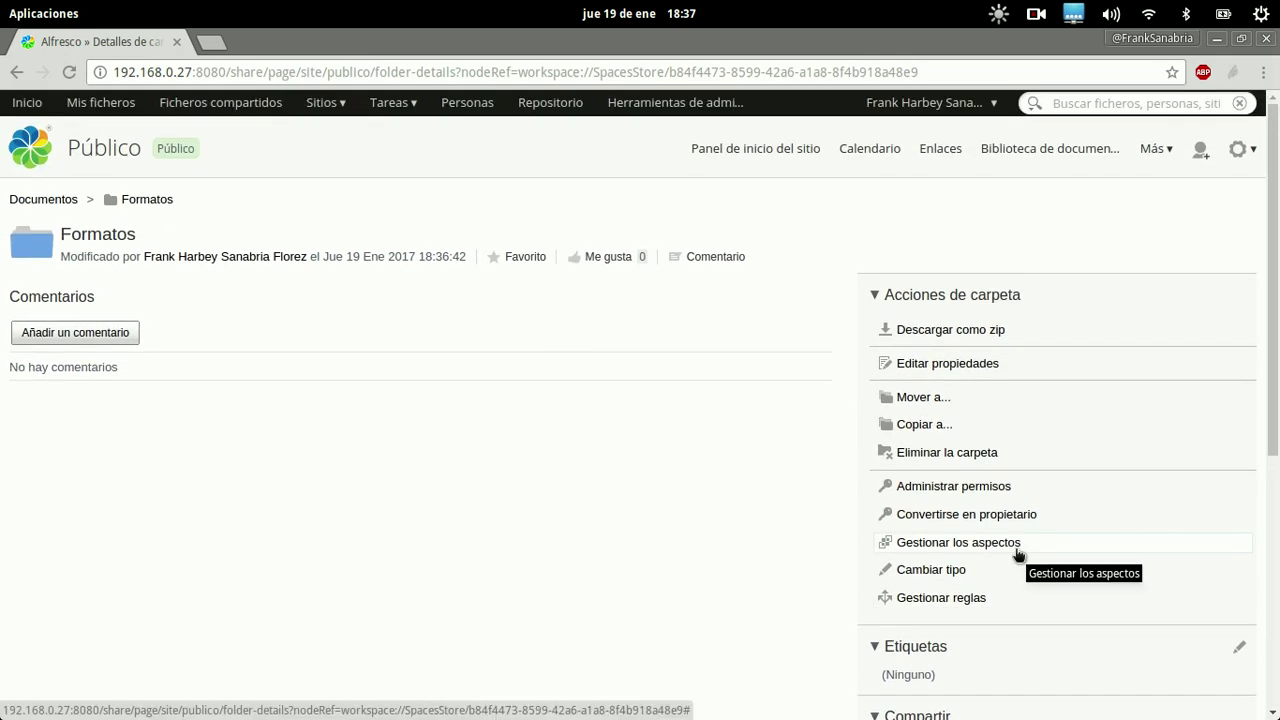
Return to the Formatos folder and upload SystemD.png from the computer
click(163, 201)
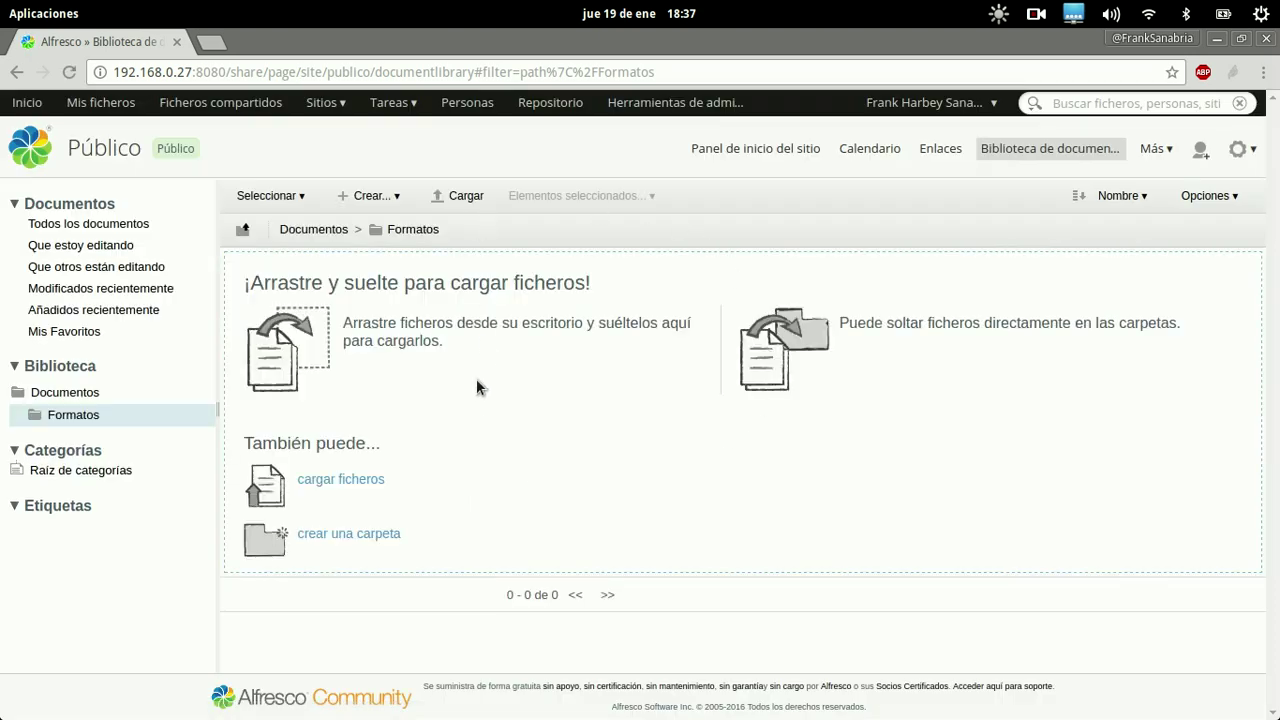
click(340, 479)
click(537, 399)
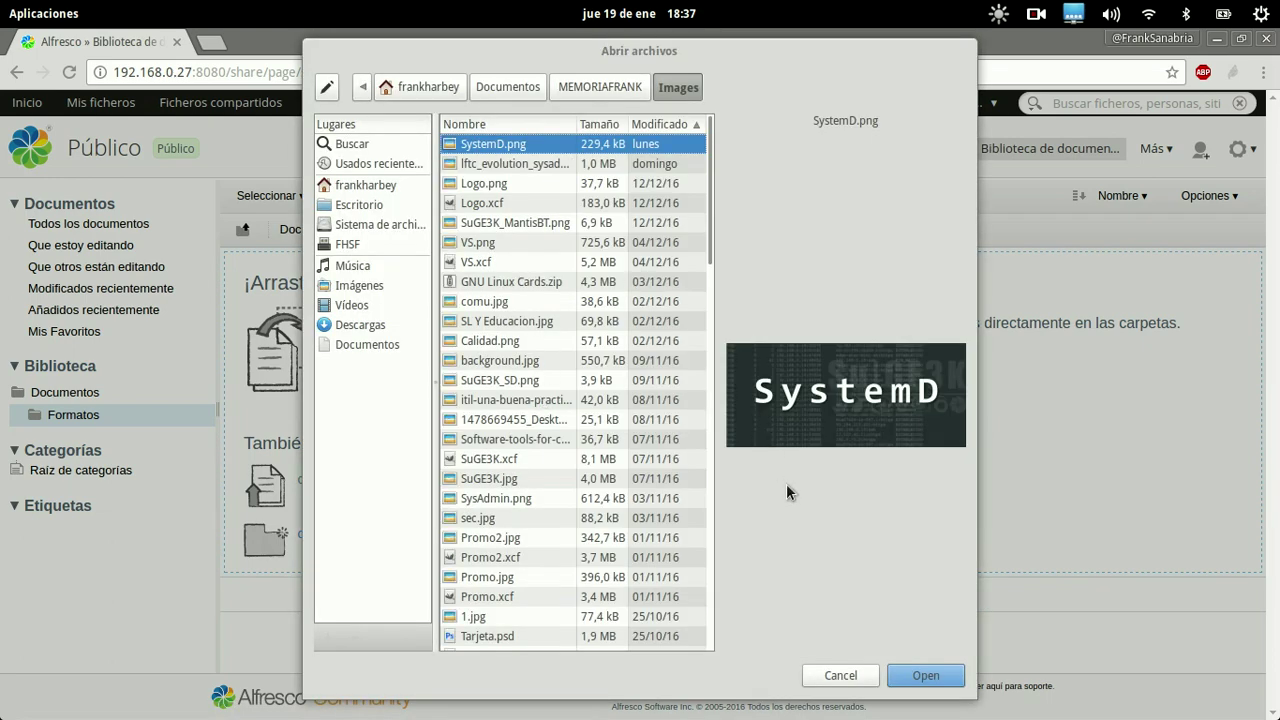
click(916, 677)
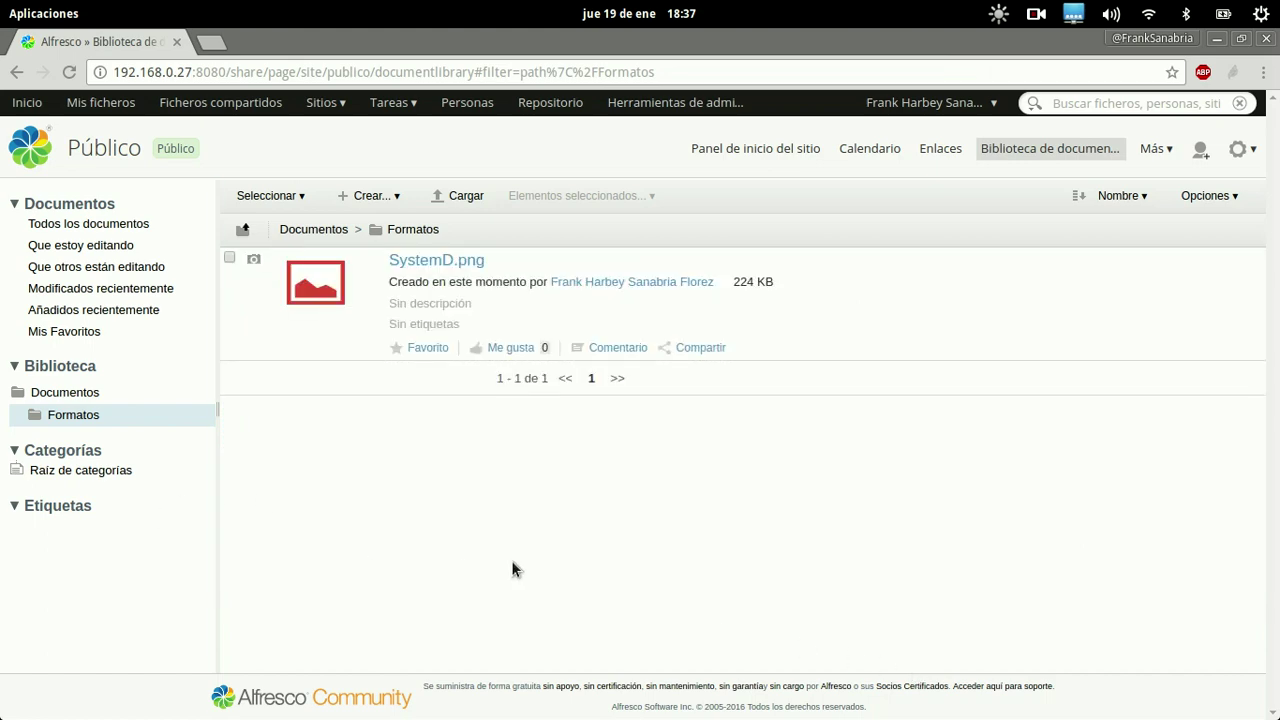
mouse_move(301, 713)
Drag ngfw-for-dummies.pdf from the desktop onto the Formatos file list
mouse_move(906, 330)
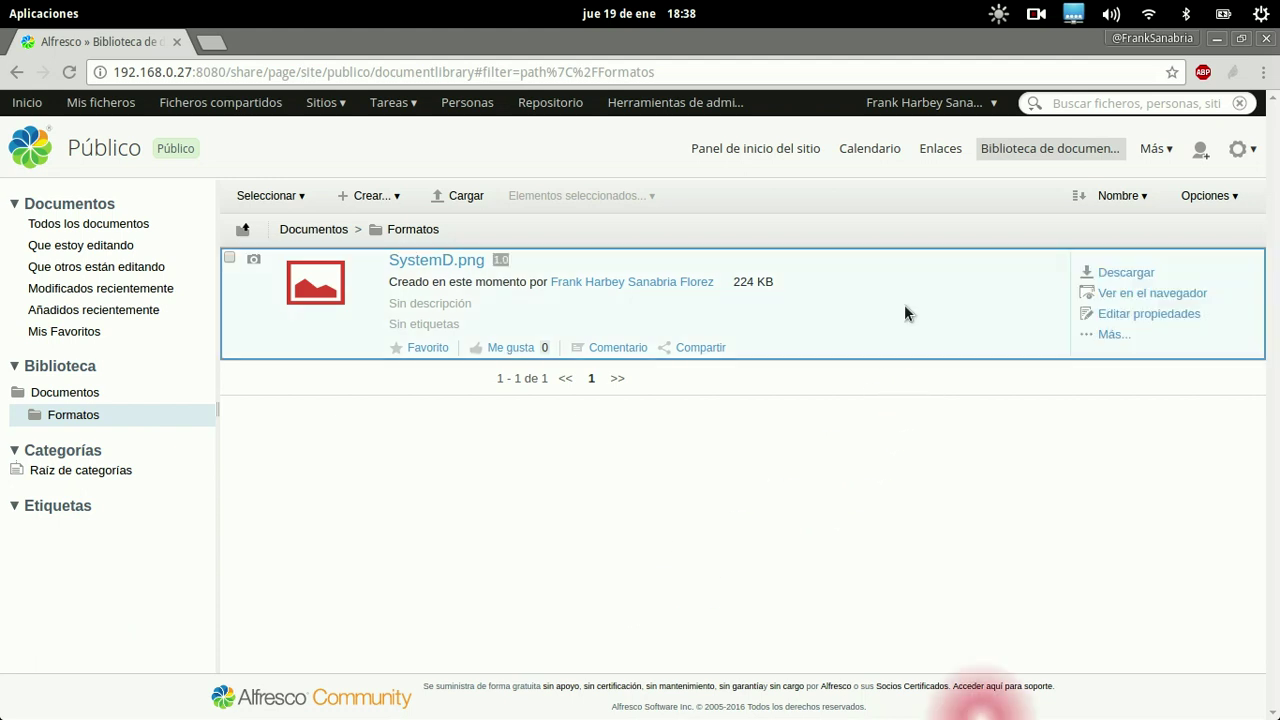
drag(906, 330, 904, 304)
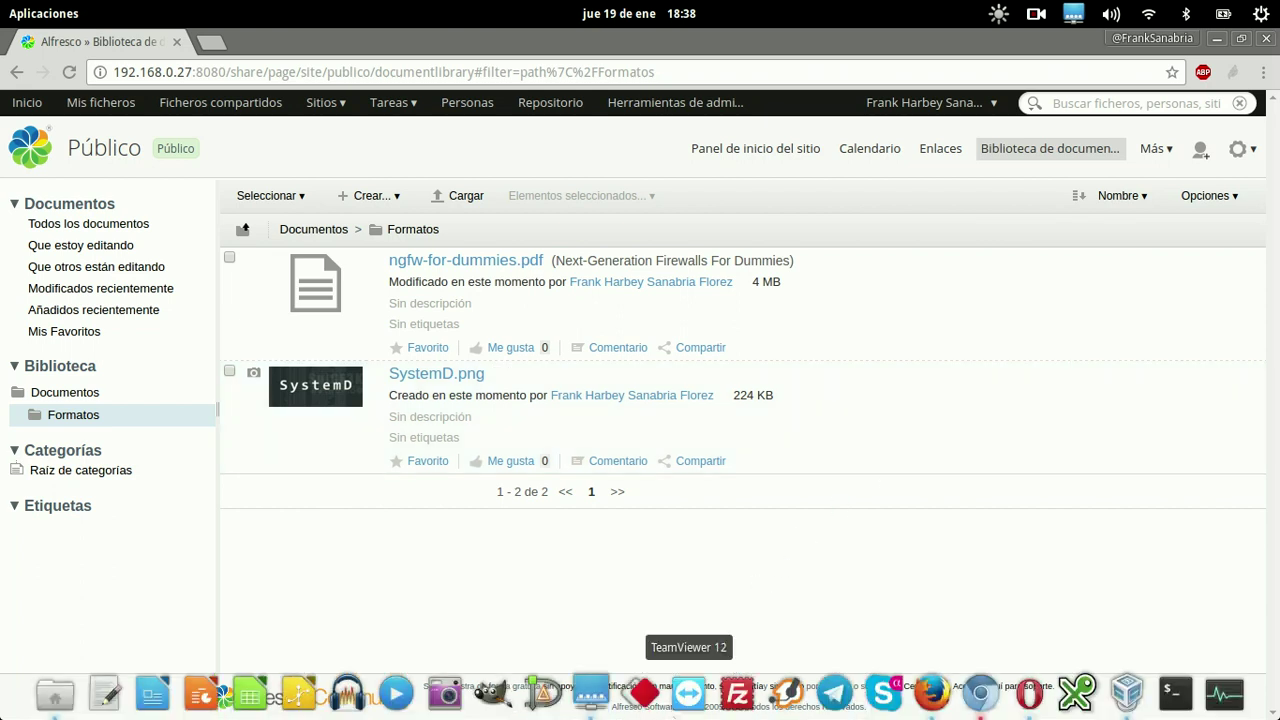
Start a new desktop shortcut to \\192.168.0.27\Alfresco\sitios\publico in the remote Windows session
click(592, 698)
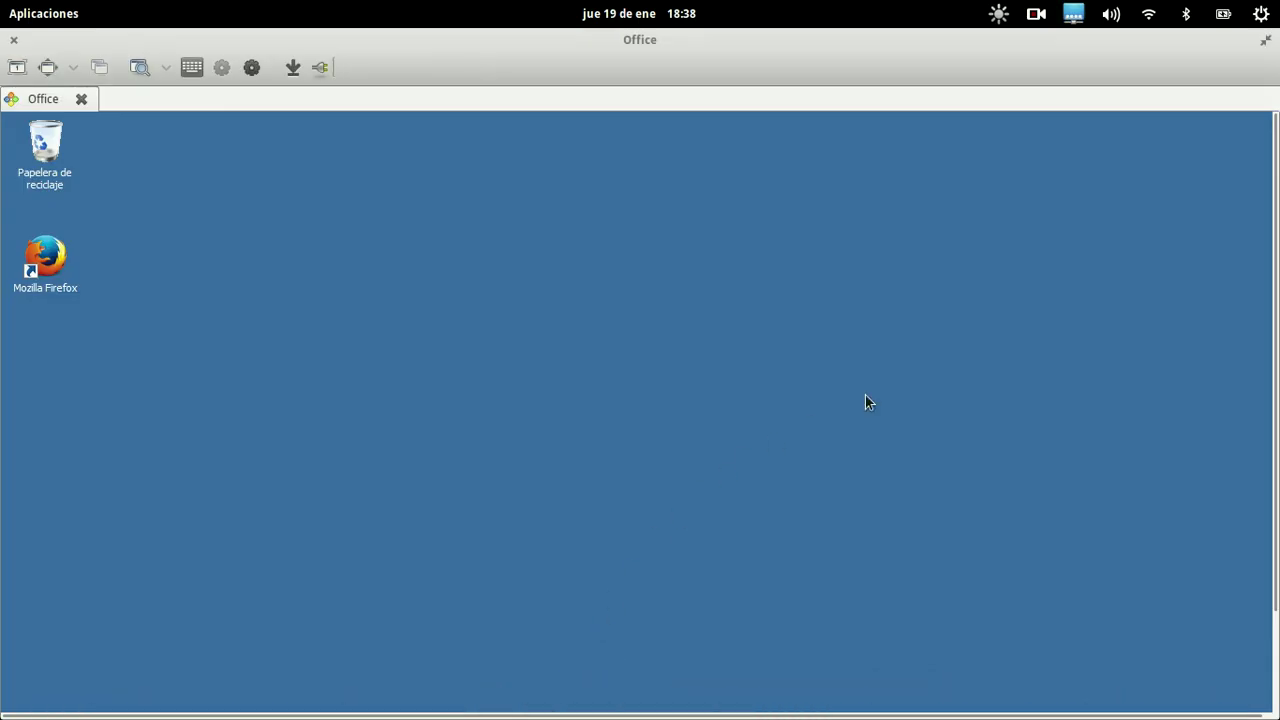
right_click(540, 248)
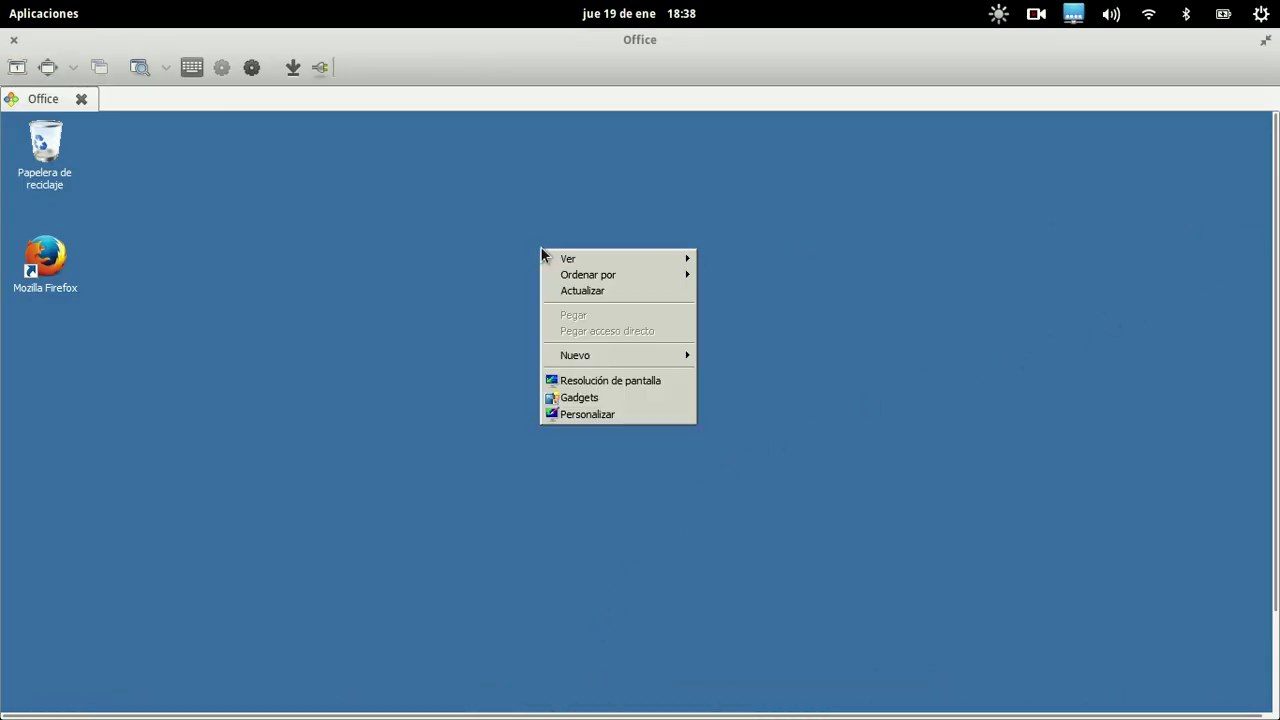
mouse_move(590, 355)
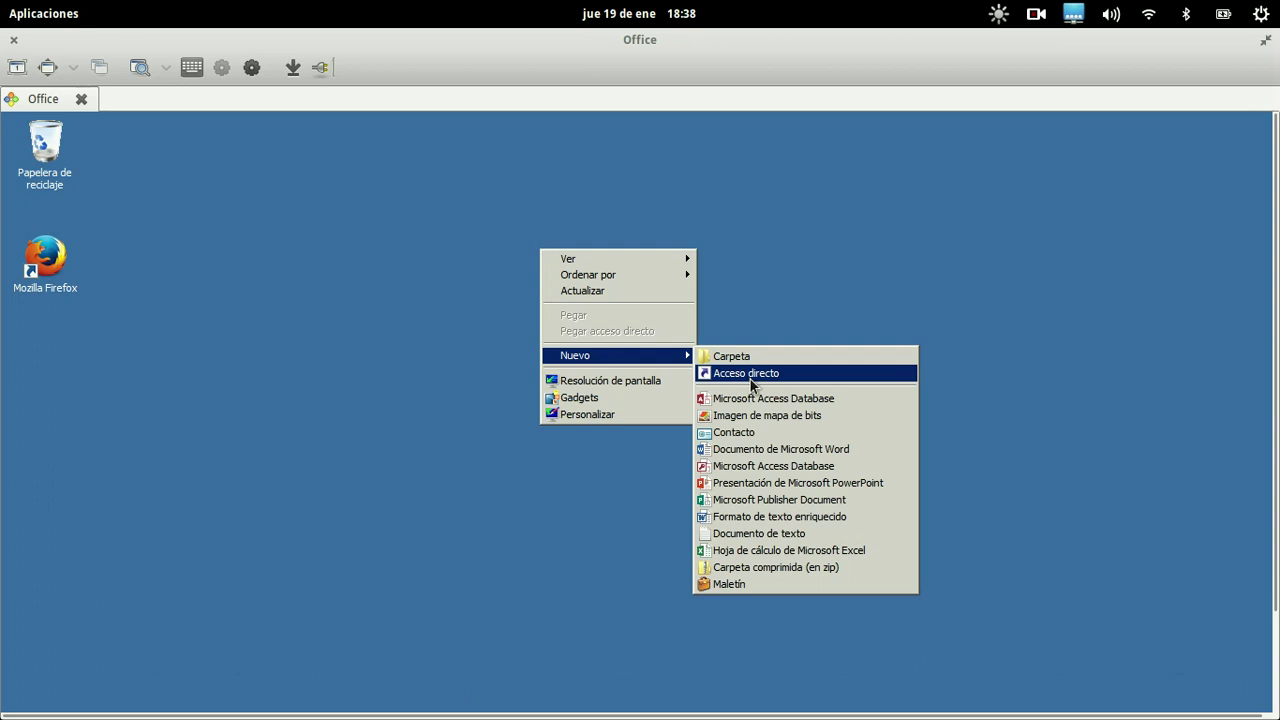
click(752, 375)
text(\\)
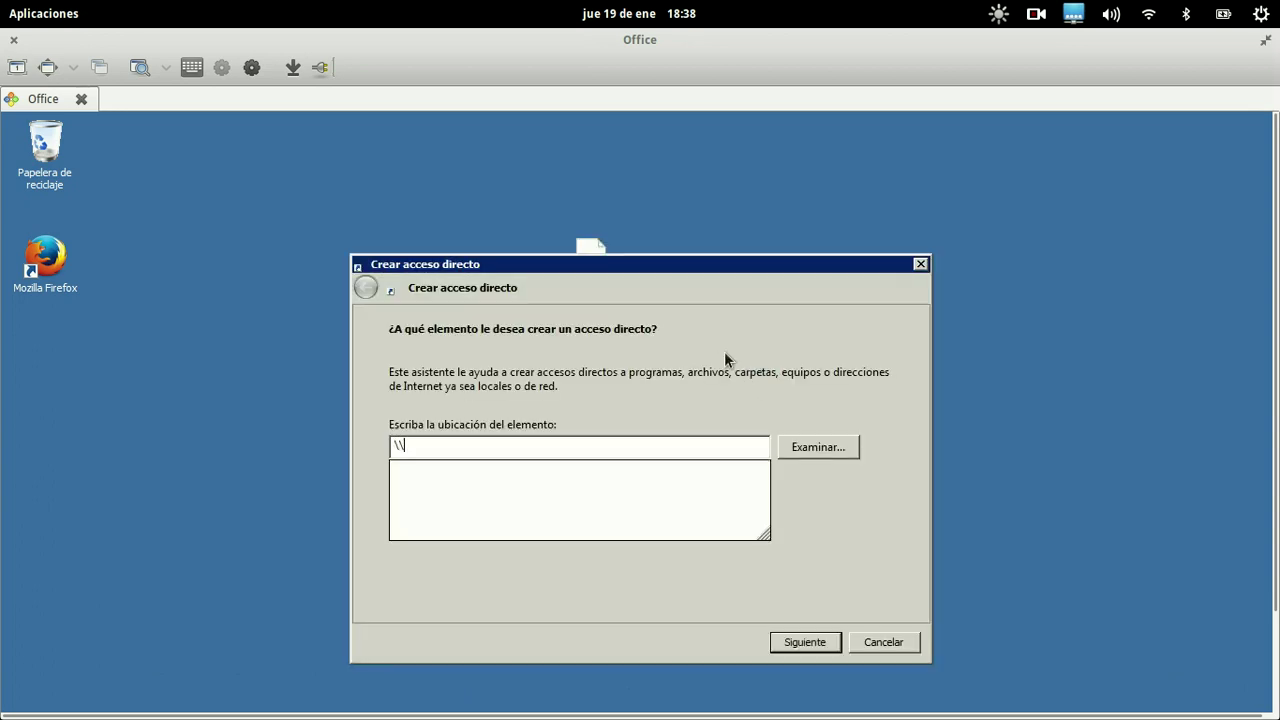
text(192.1)
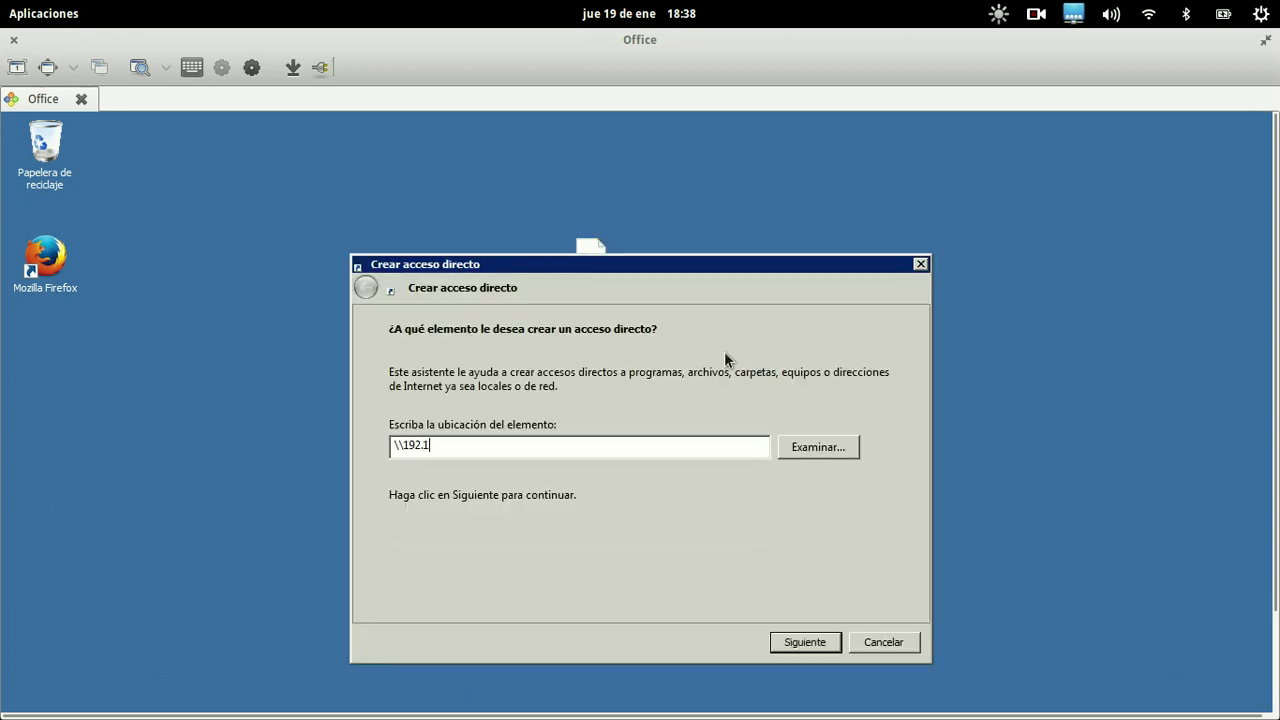
text(68.0.27\Alfresco\sitios\)
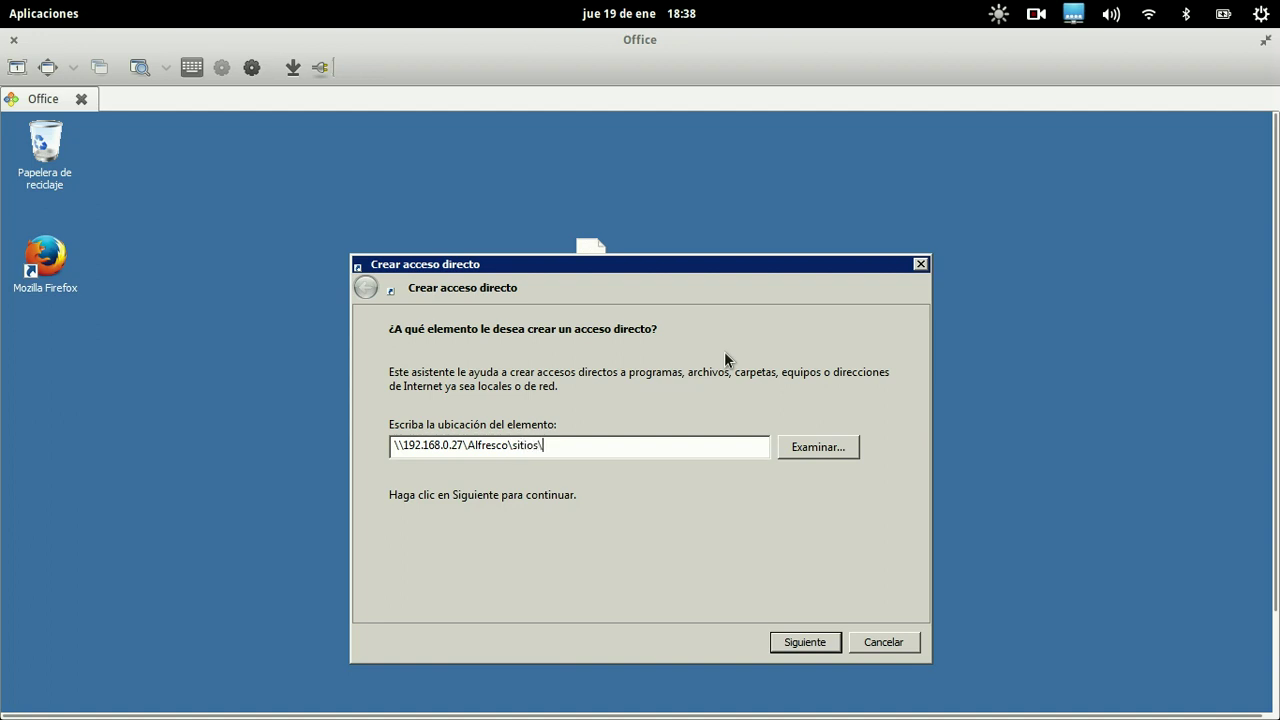
text(publico)
drag(542, 445, 594, 442)
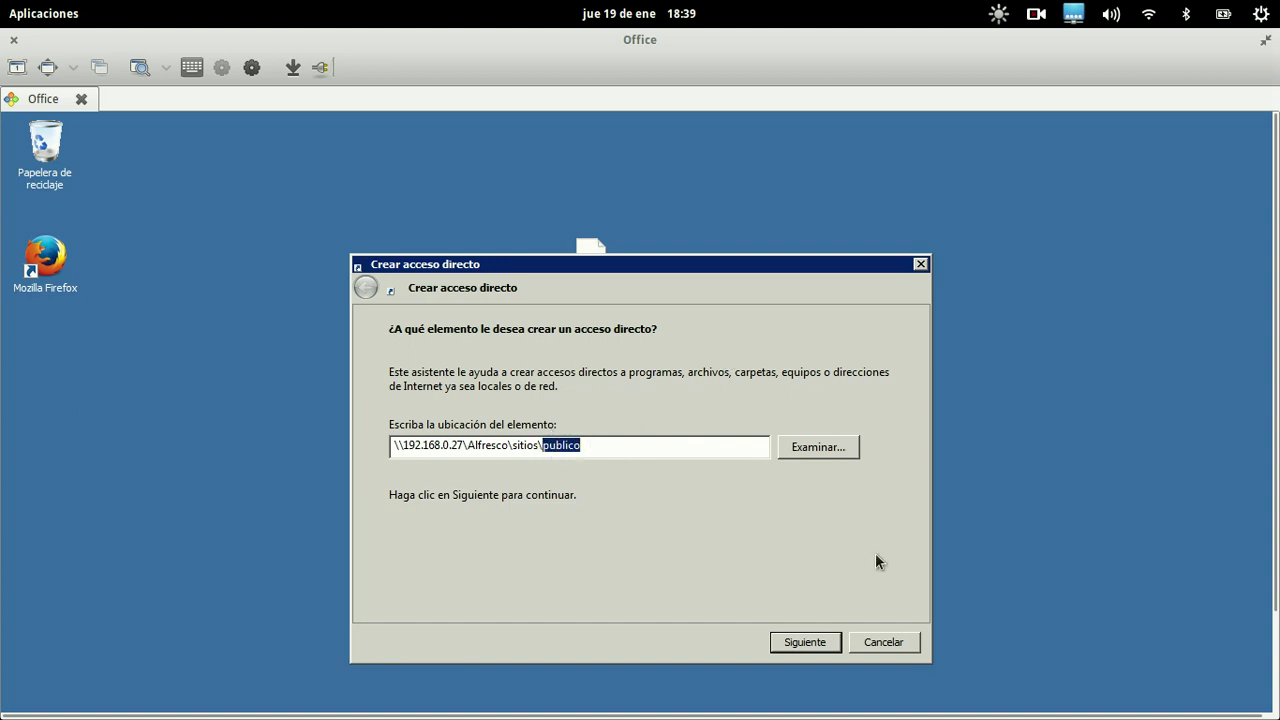
click(822, 644)
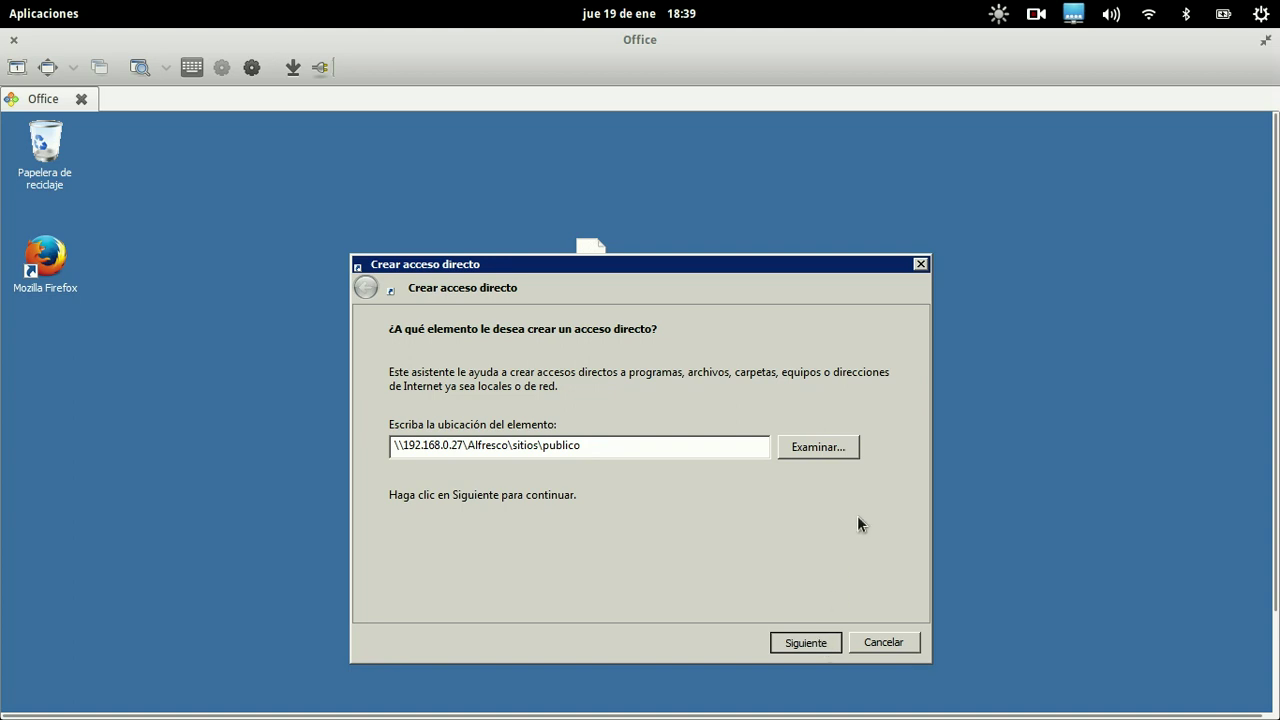
key(Return)
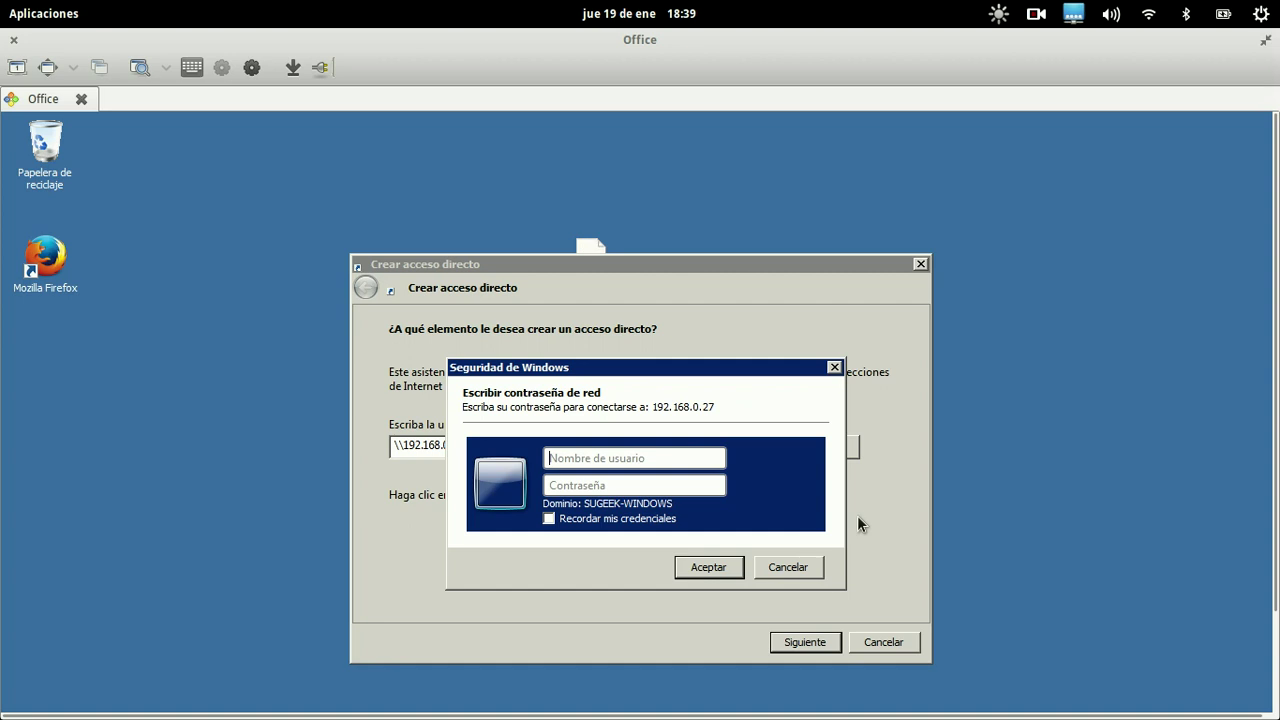
Authenticate with the ALFRESCO domain user and password, and name the shortcut 'Sitio Publico'
text(ALFRESCO\)
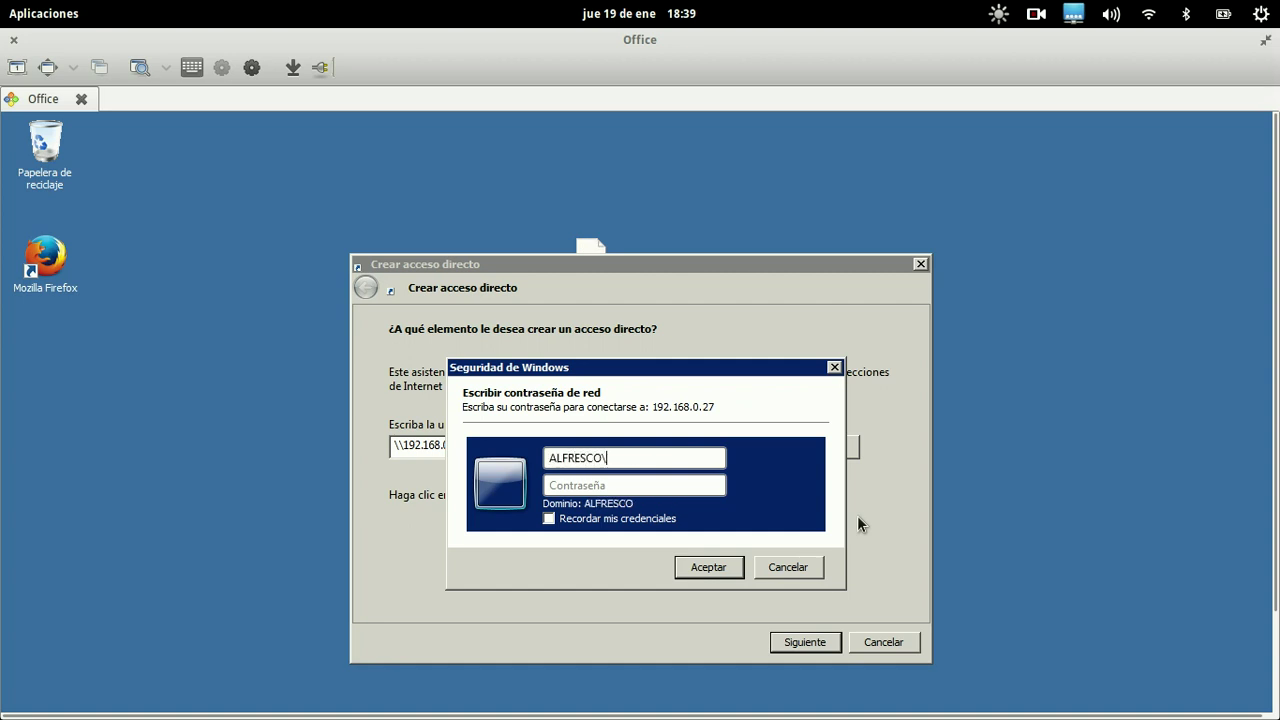
text(admin)
key(Tab)
text(admin123456)
key(Return)
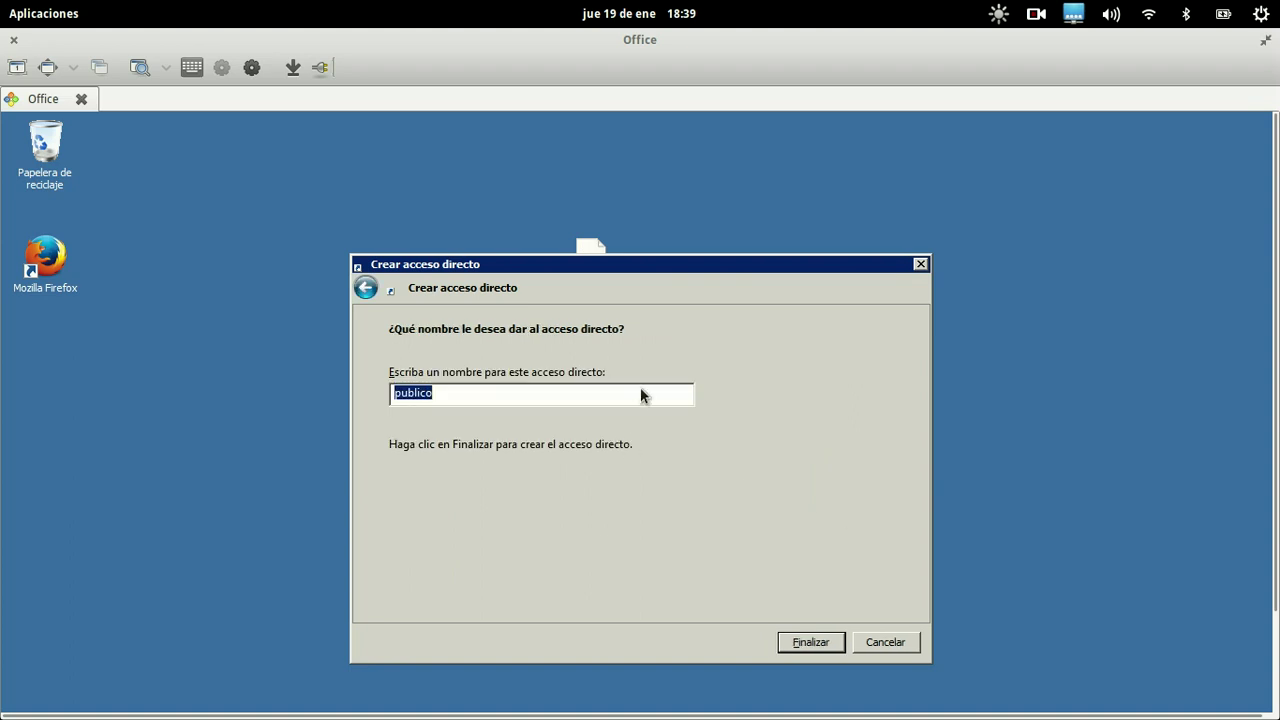
text(Sitio Publico)
key(Return)
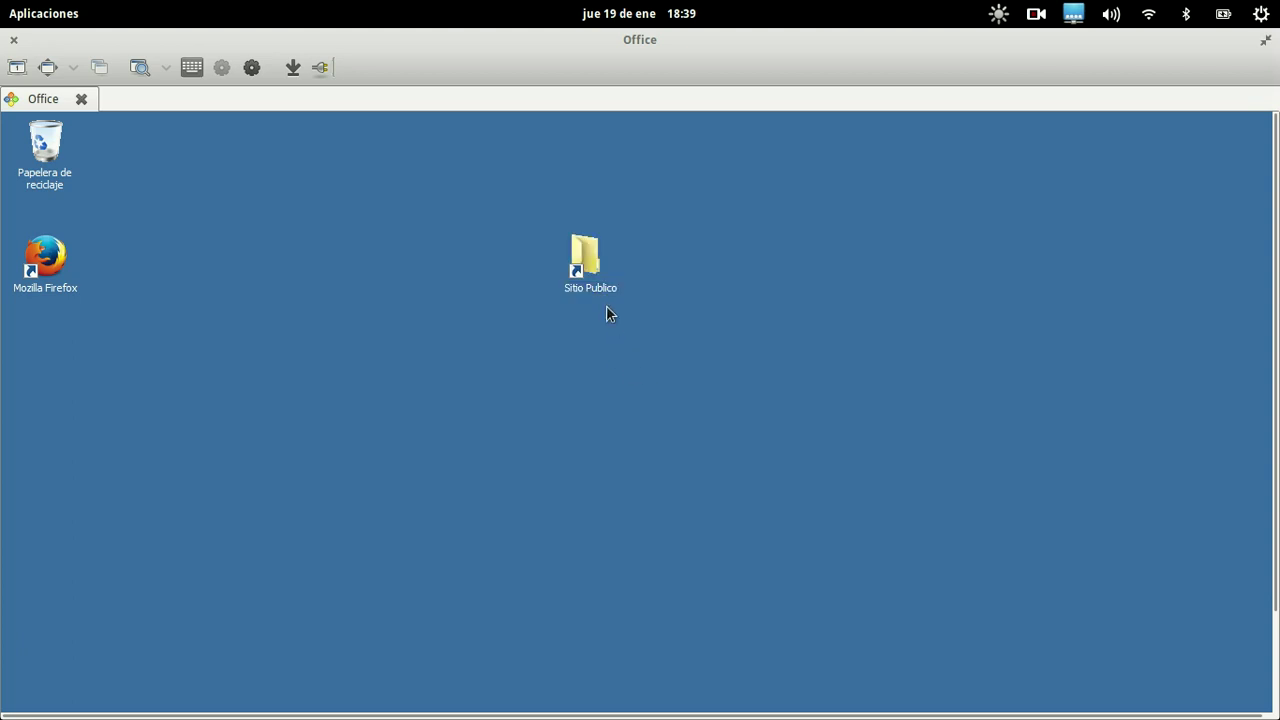
Open Sitio Publico maximized and navigate into documentLibrary > Formatos
double_click(587, 252)
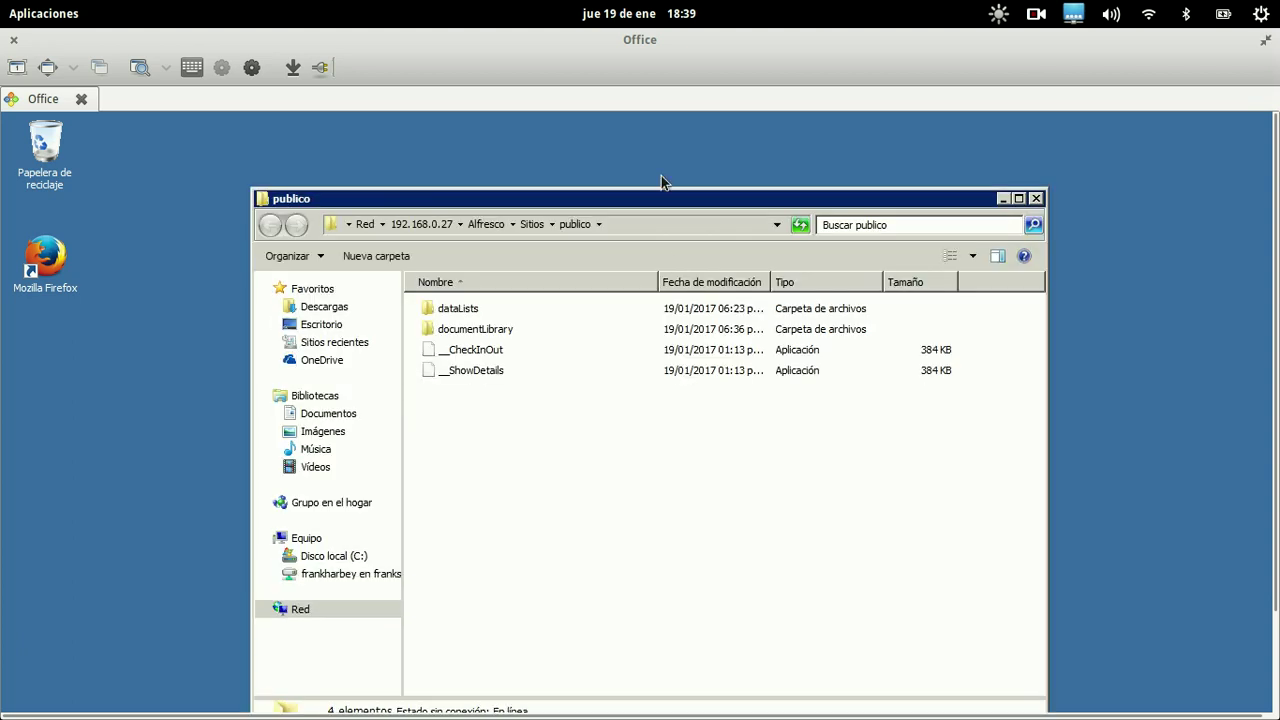
double_click(658, 197)
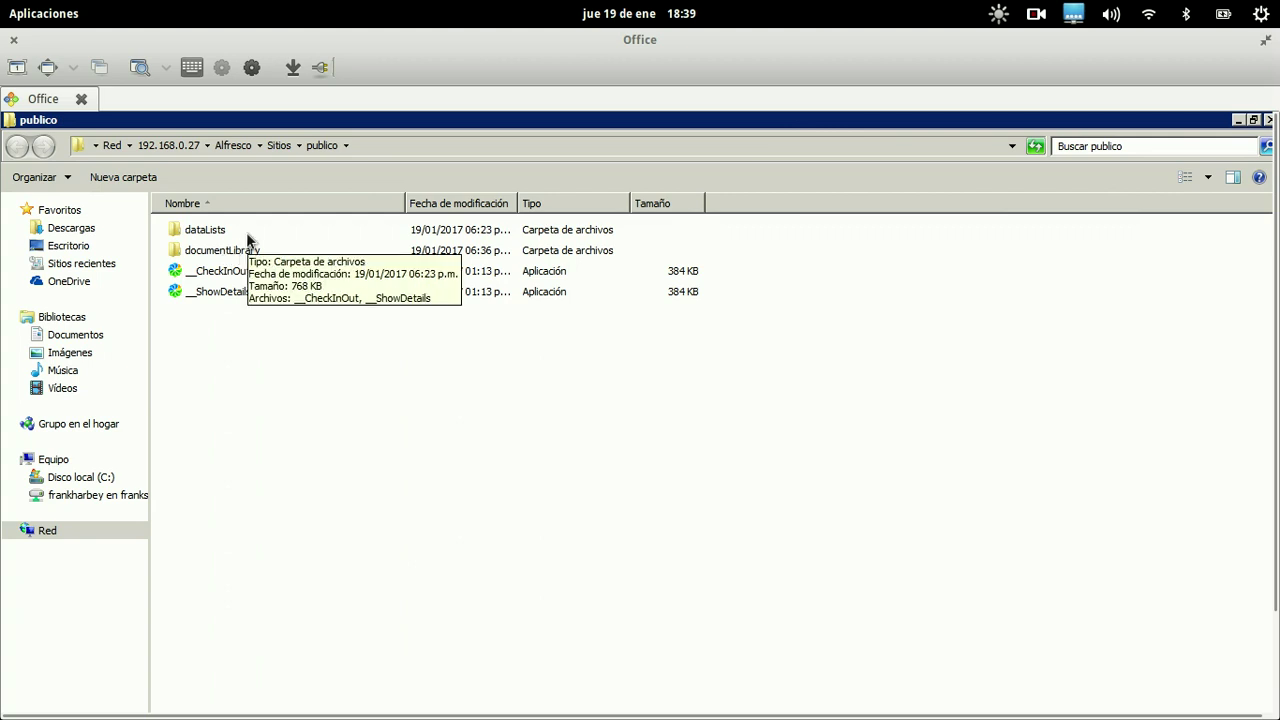
click(230, 257)
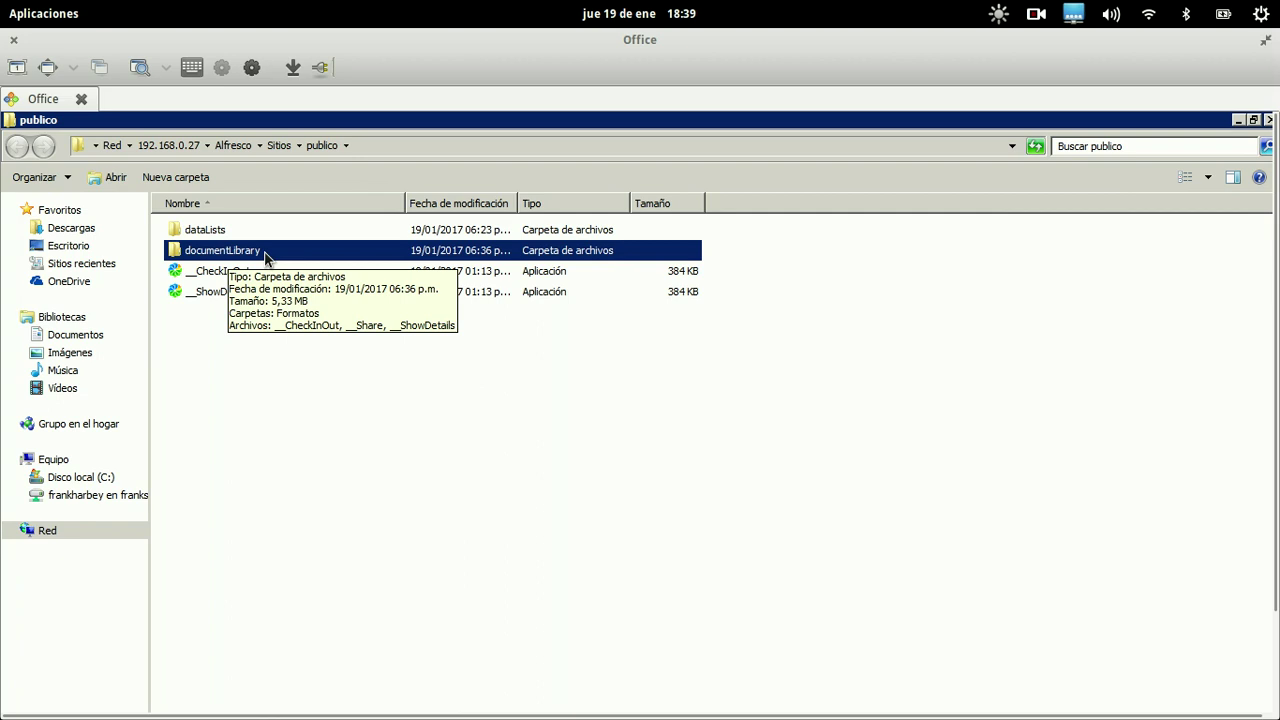
double_click(264, 254)
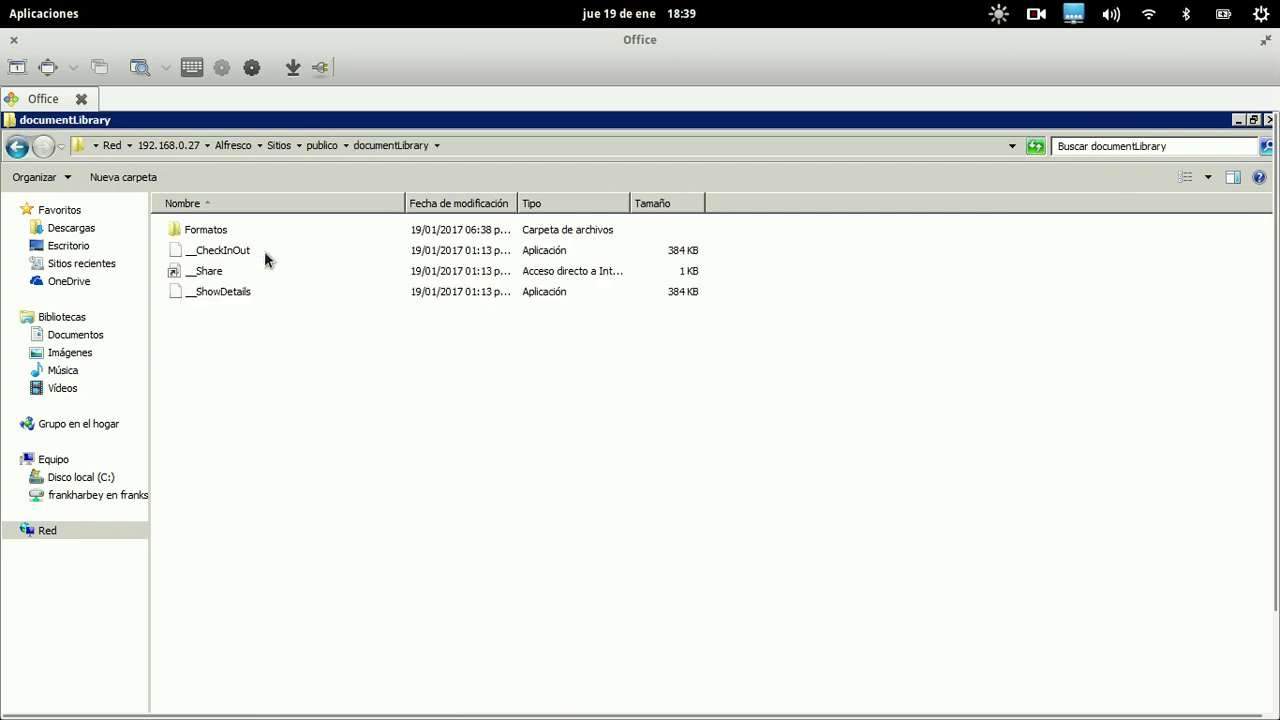
double_click(215, 235)
Inspect the Formatos items ngfw-for-dummies and SystemD, then go back up to documentLibrary
click(221, 293)
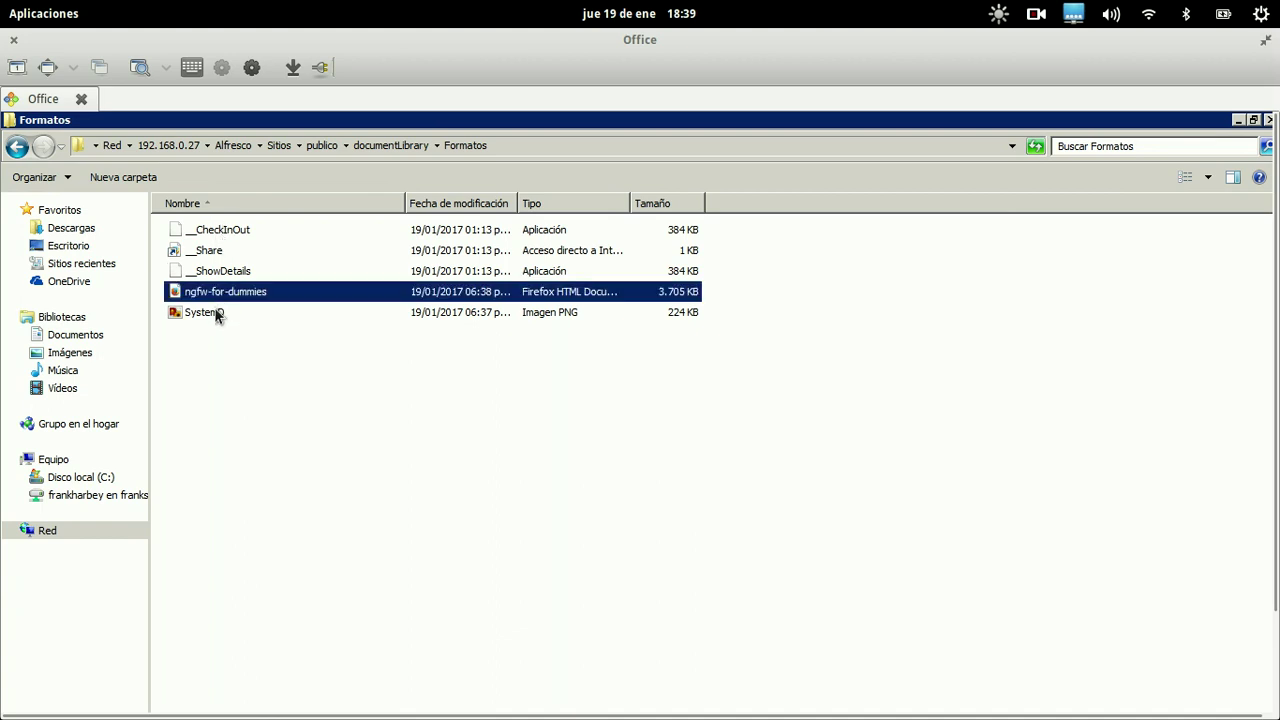
click(217, 312)
click(230, 276)
click(230, 250)
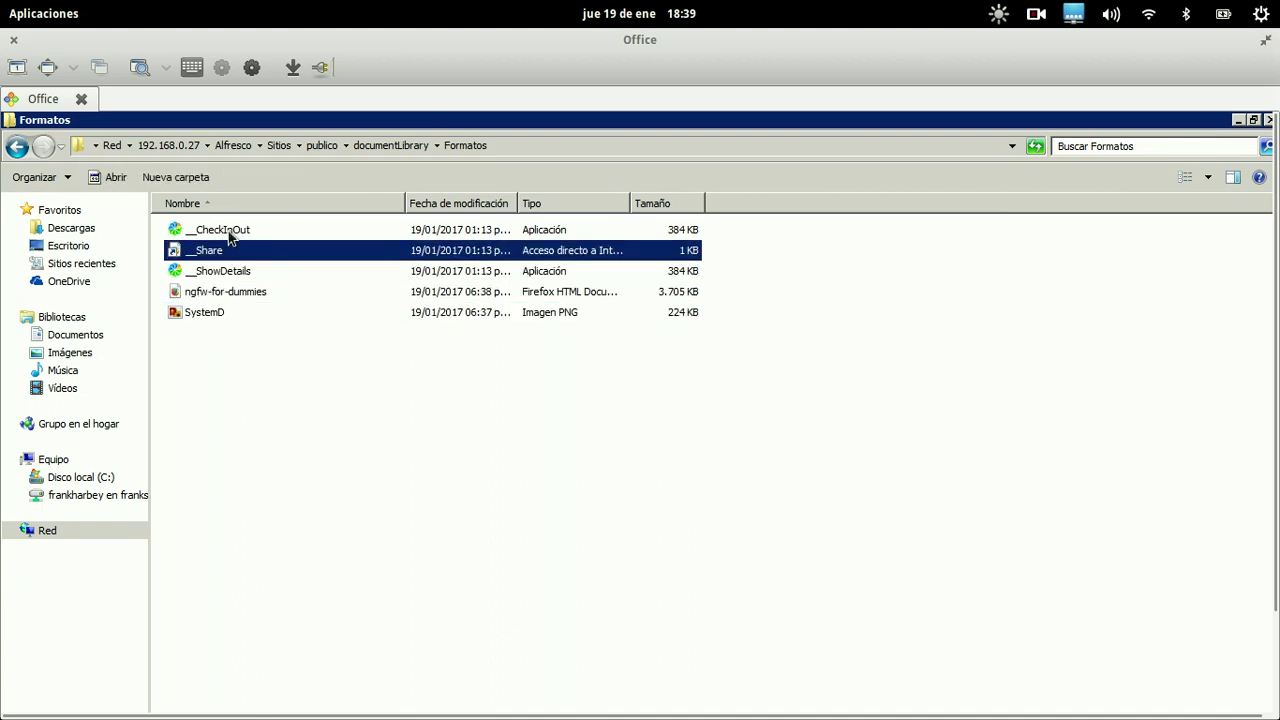
click(230, 232)
click(210, 291)
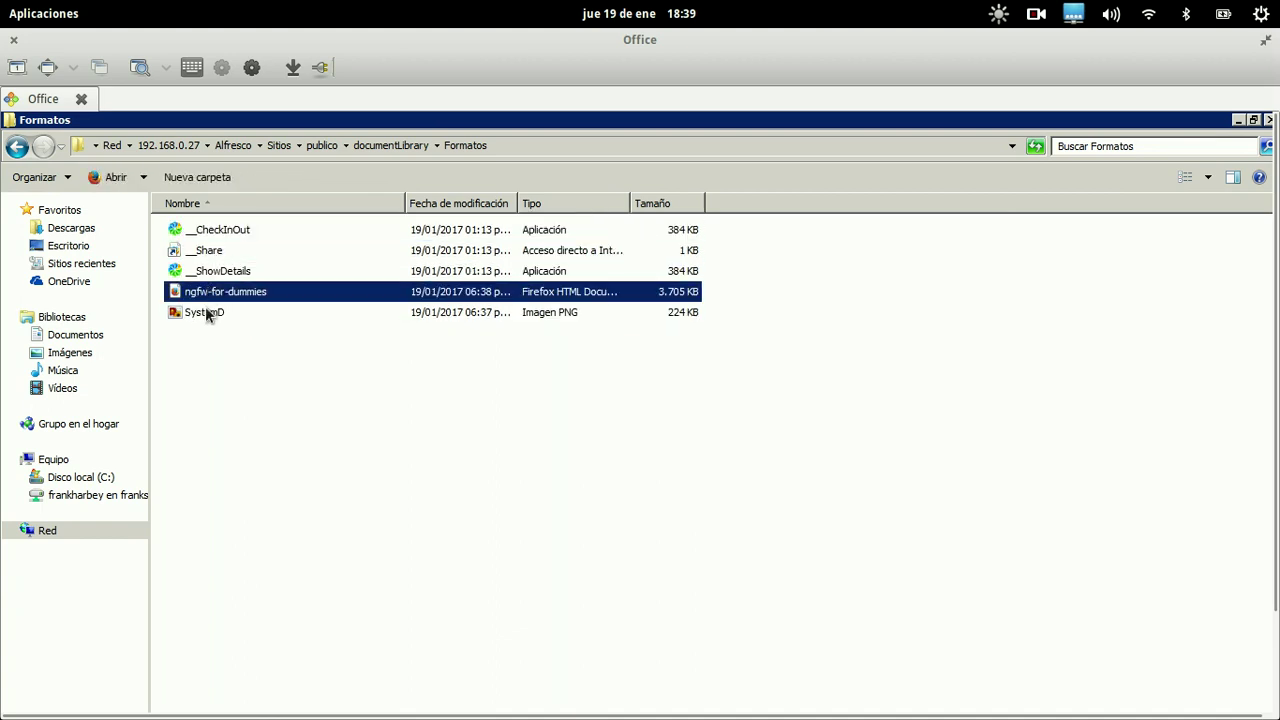
click(207, 311)
click(211, 293)
click(207, 311)
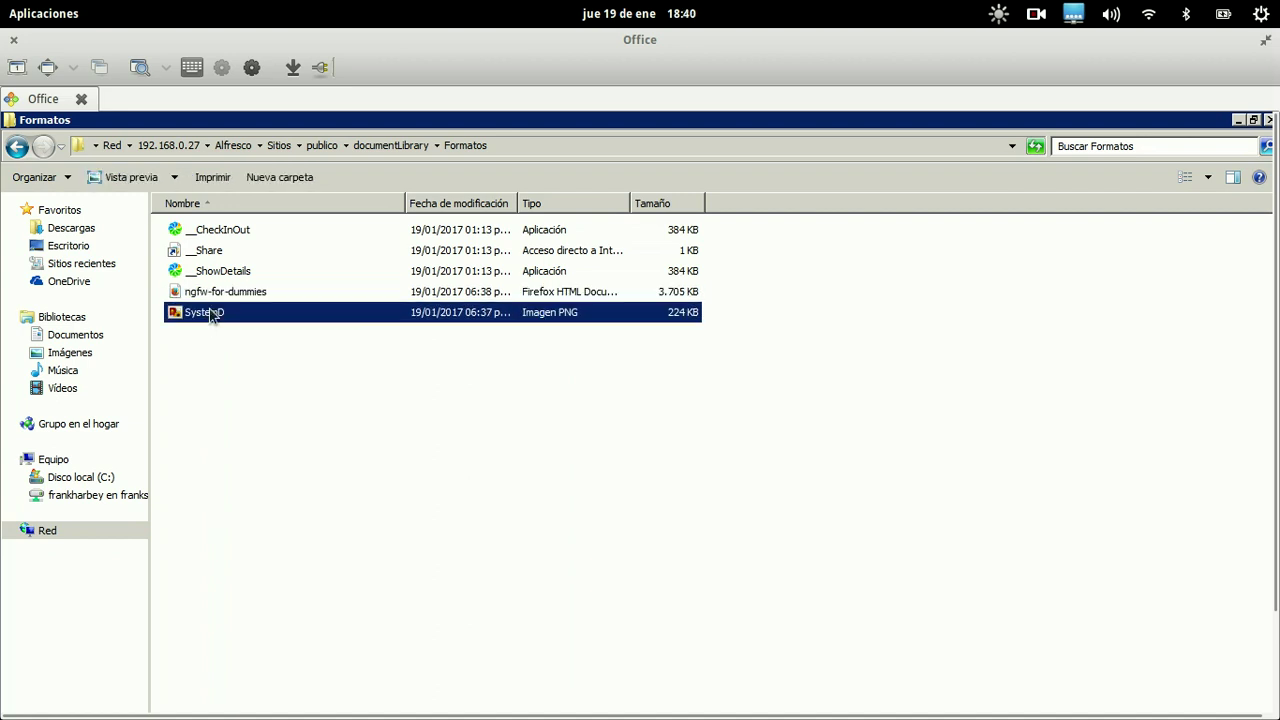
key(Up)
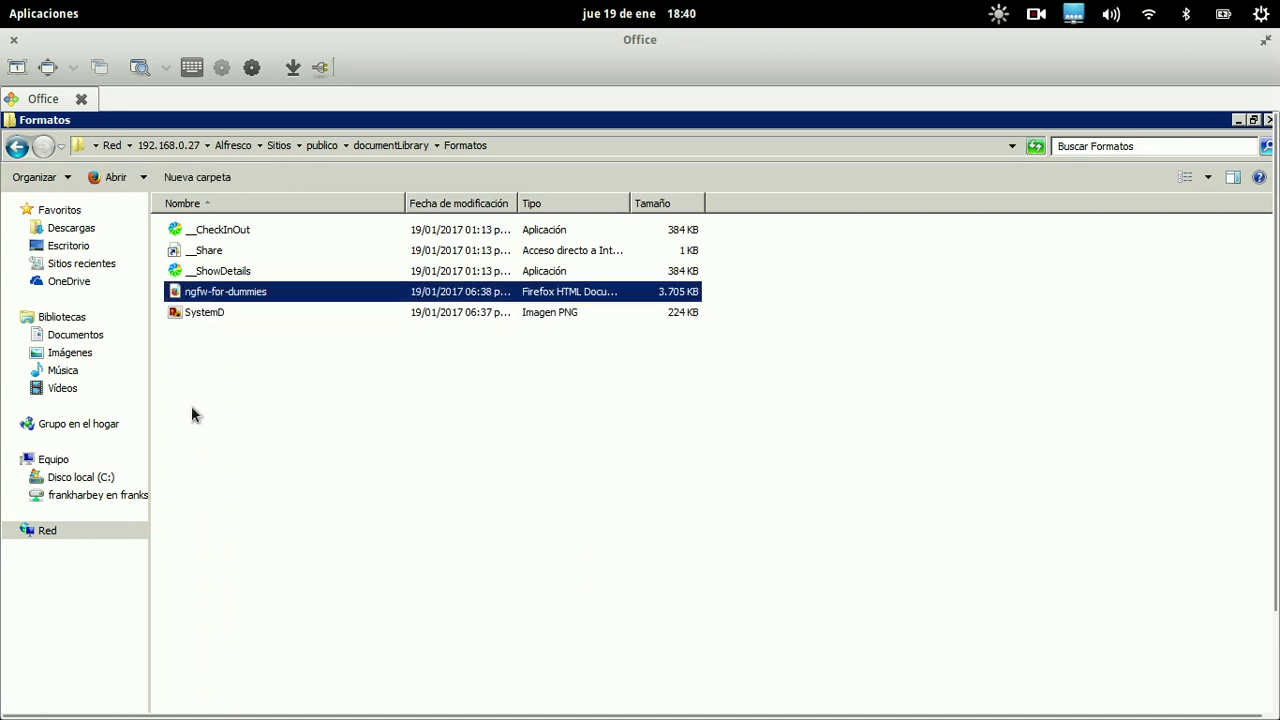
click(389, 148)
Create a new folder named 'Fotografías' in documentLibrary, then switch back to the browser
right_click(335, 361)
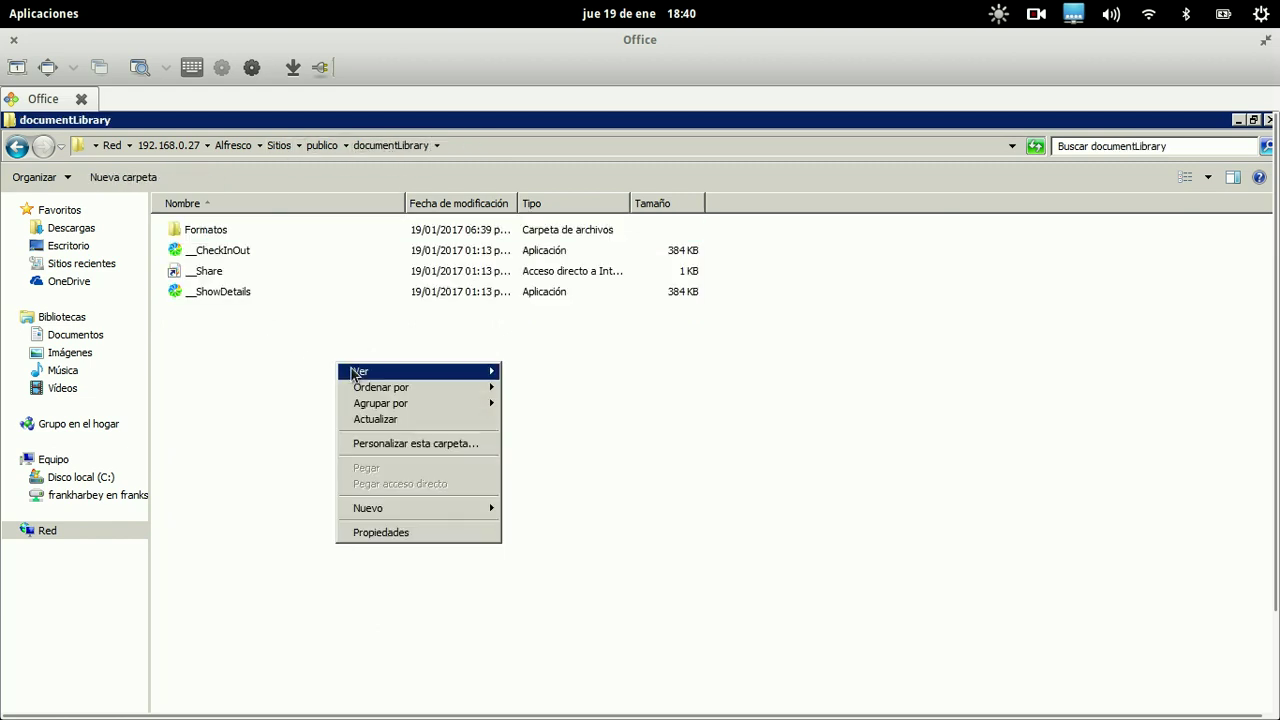
mouse_move(390, 508)
click(537, 511)
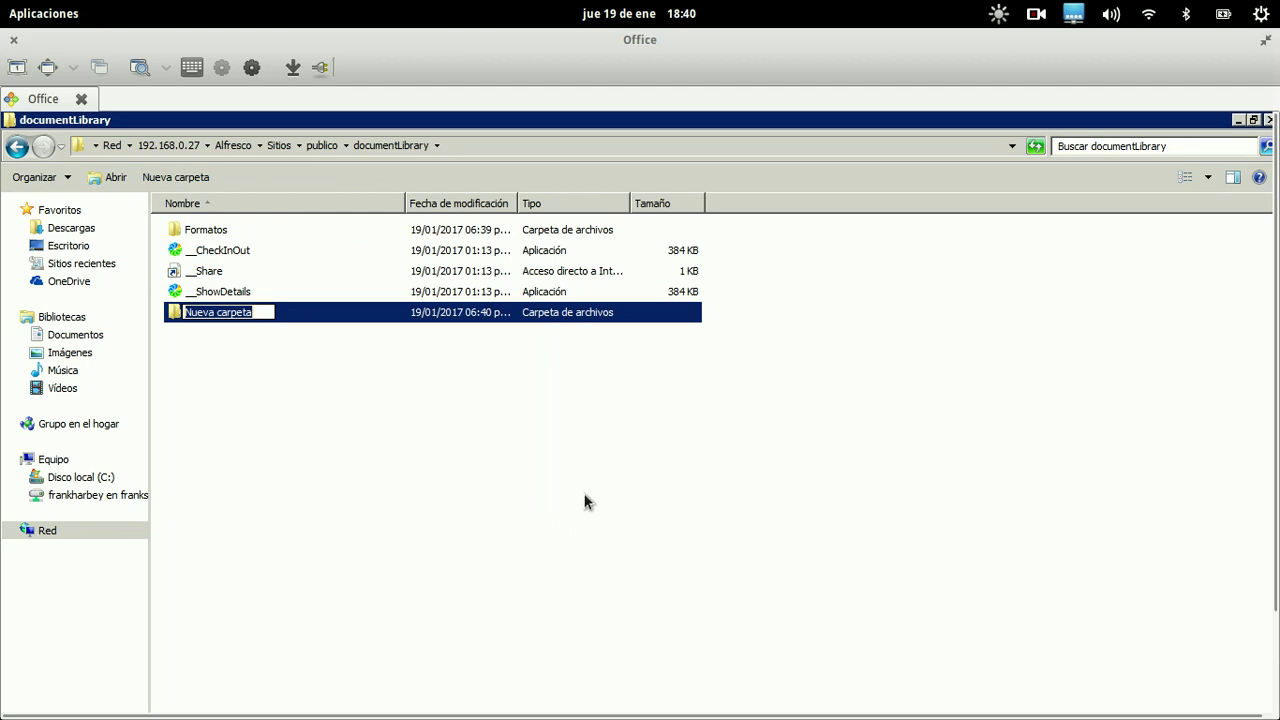
text(Fotografías)
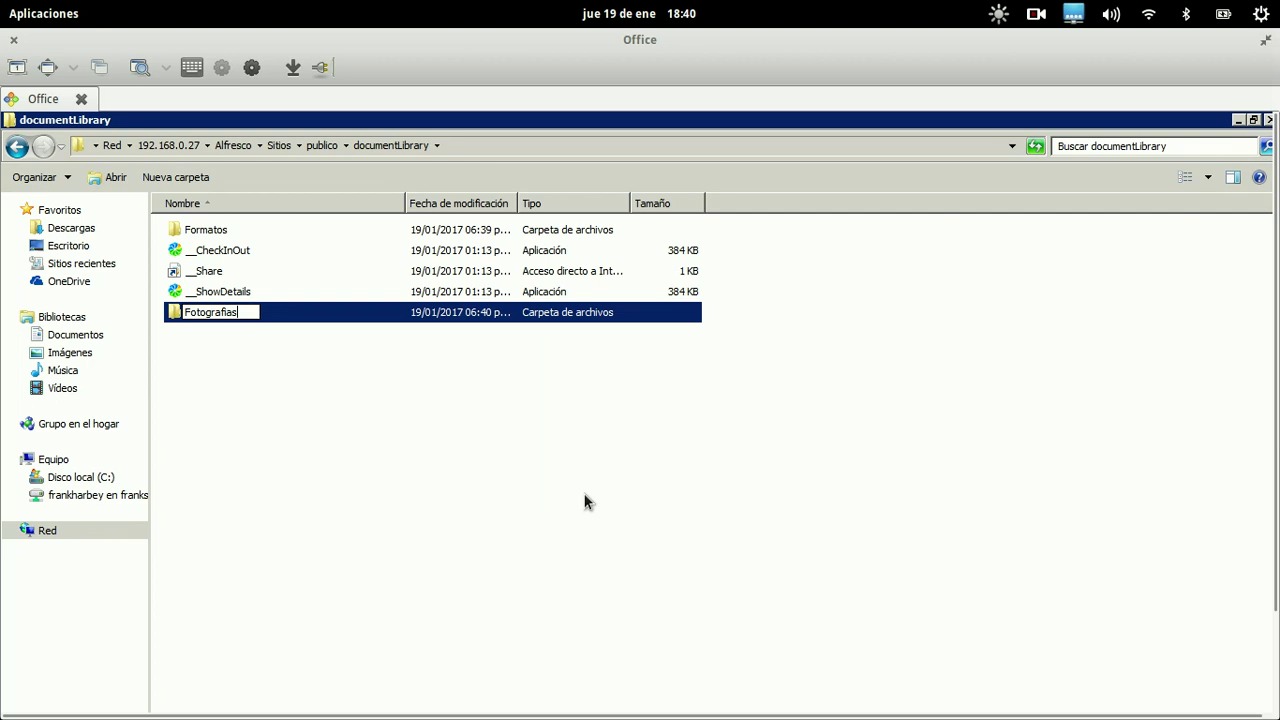
key(Return)
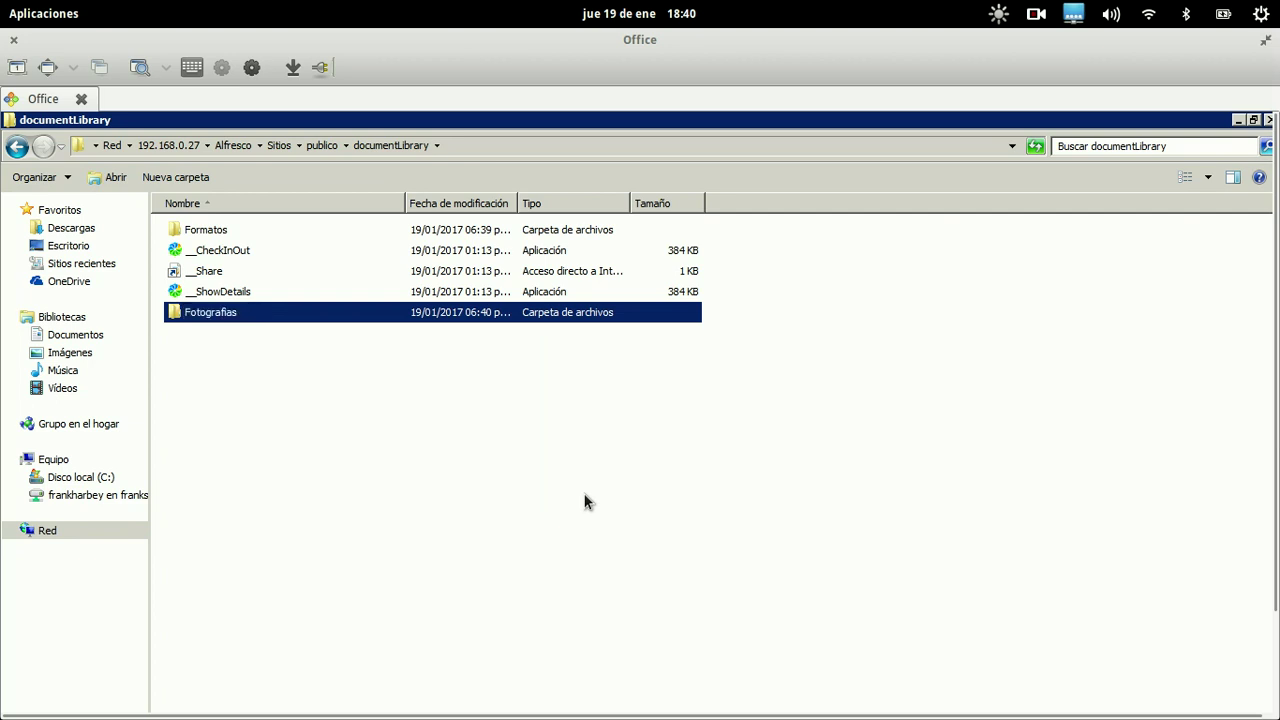
key(Up)
key(Up)
key(Up)
key(Up)
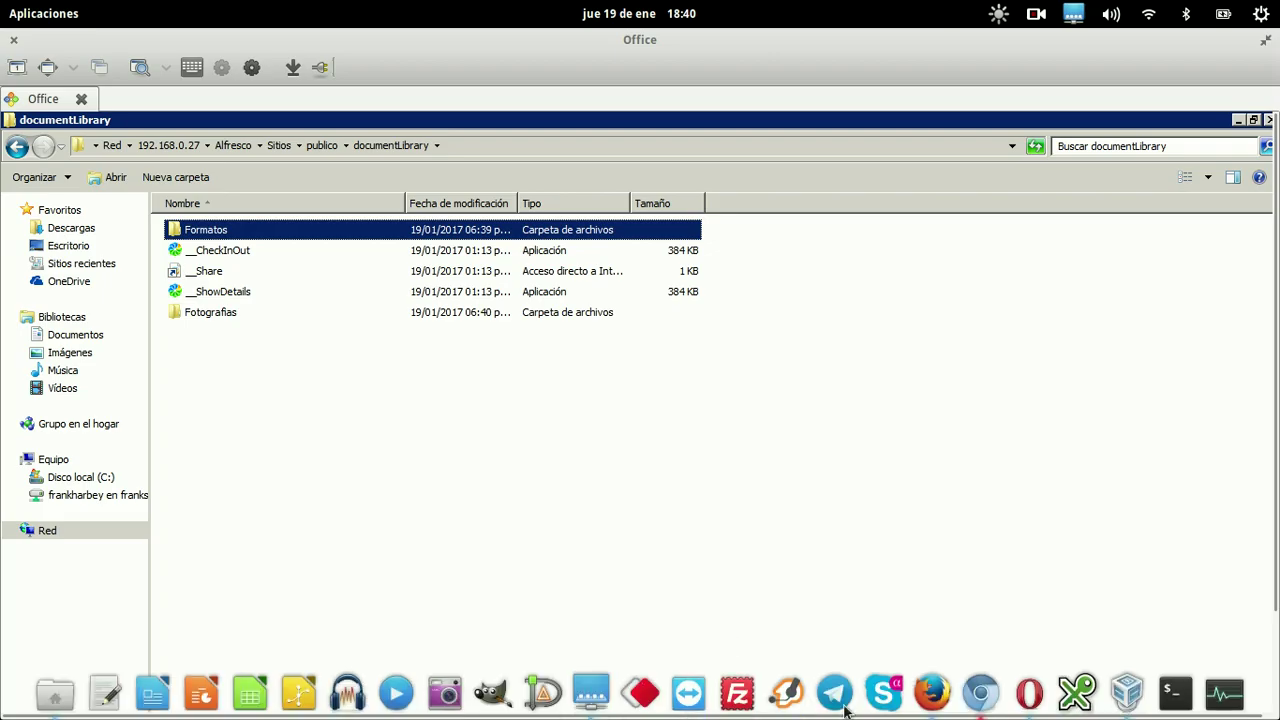
click(980, 697)
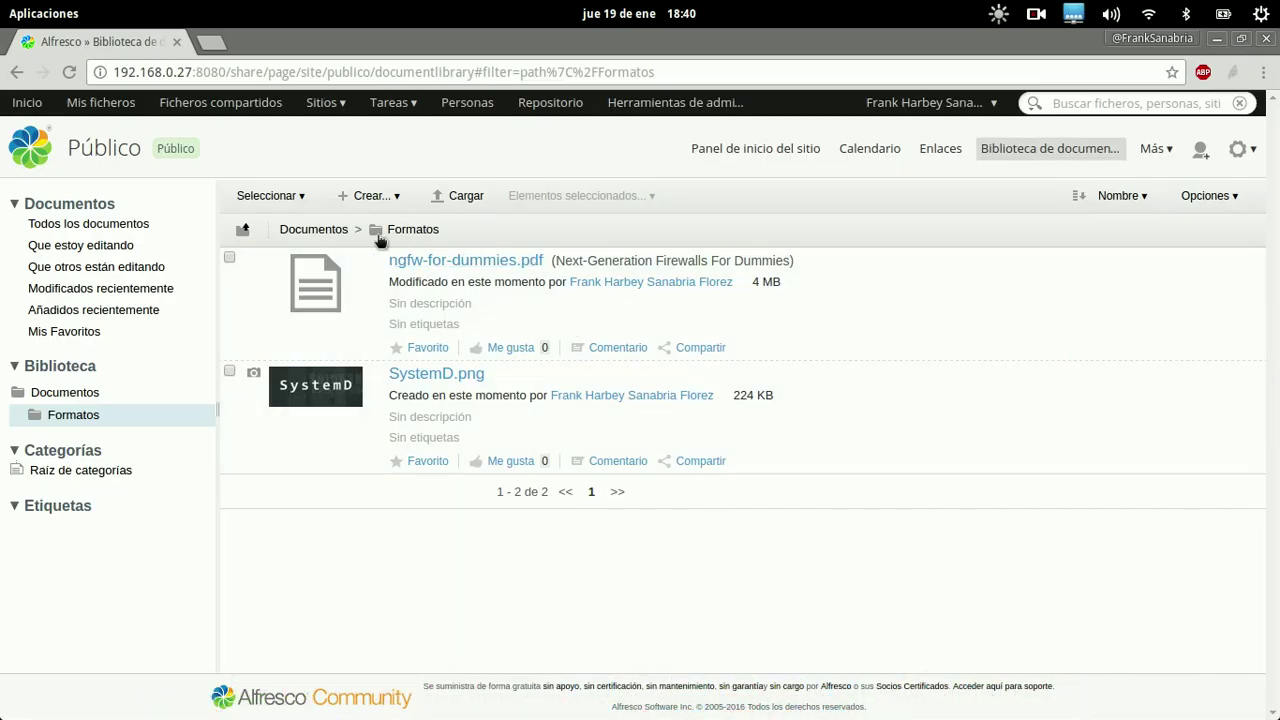
Check that the Documentos root lists Formatos and Fotografias, then return to the Windows session
click(330, 231)
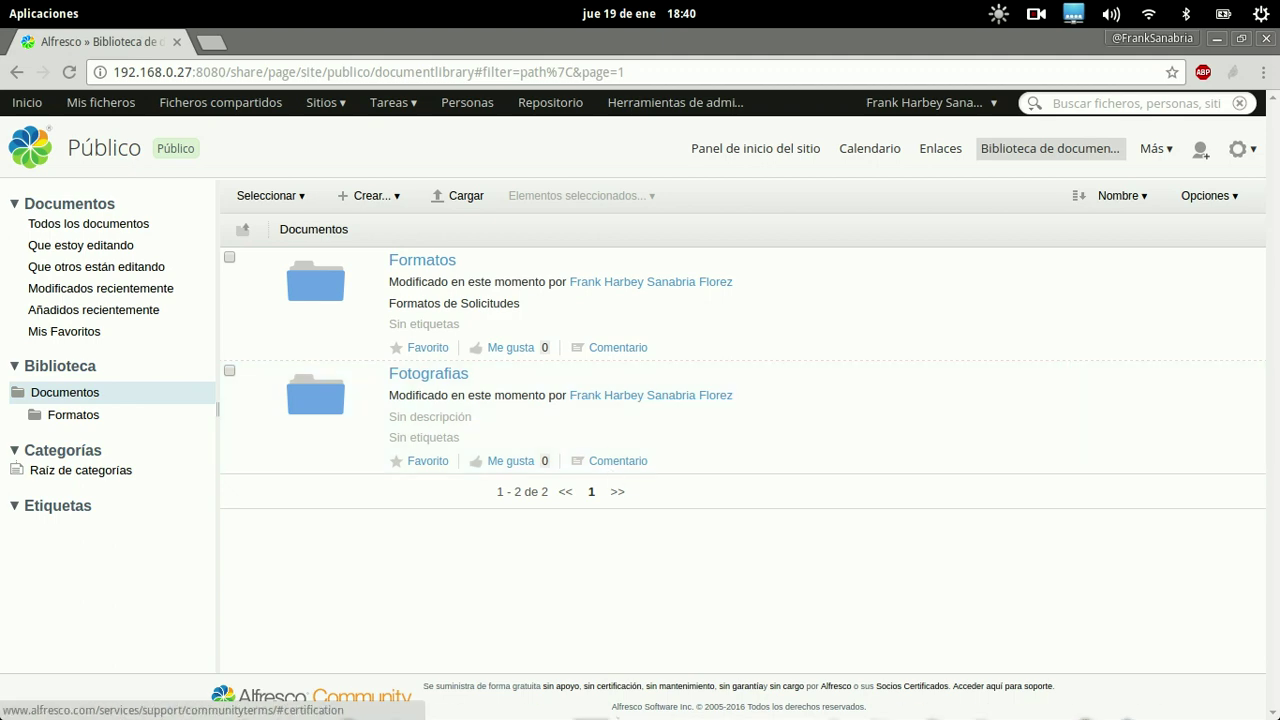
click(591, 693)
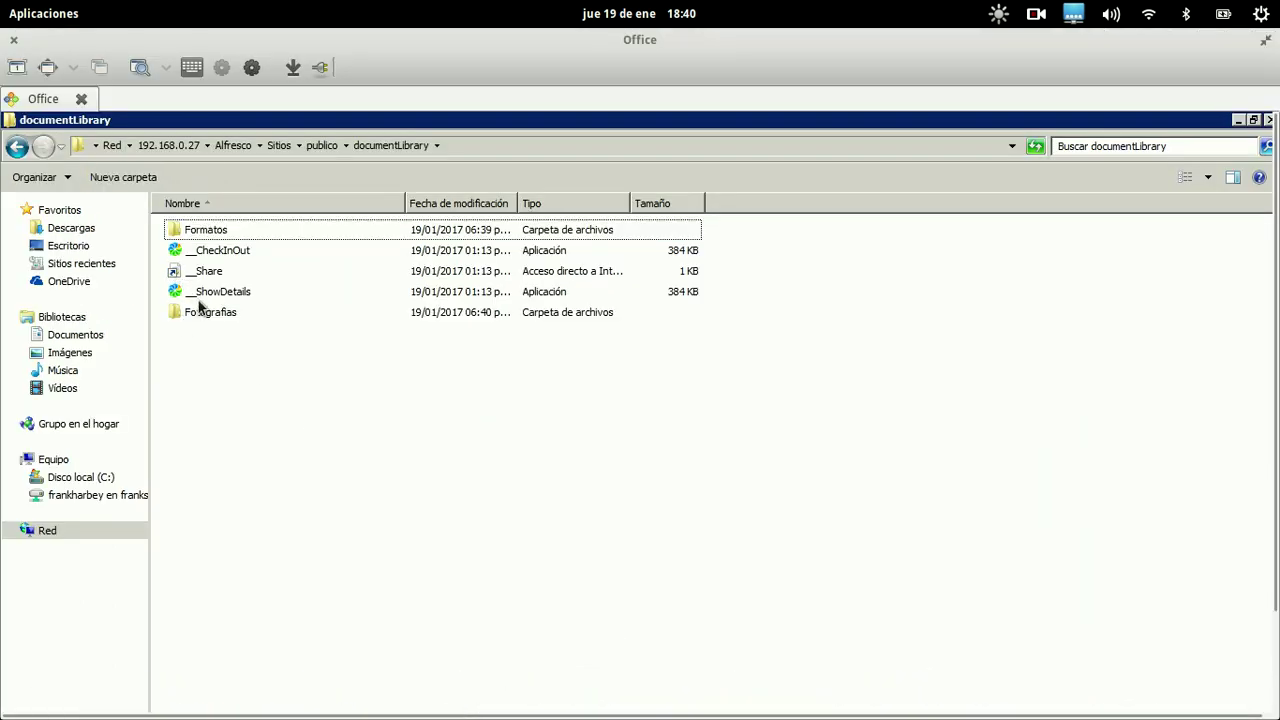
Paste the SystemD image from Formatos into Fotografias, then open Fotografias in Alfresco
click(213, 231)
double_click(213, 231)
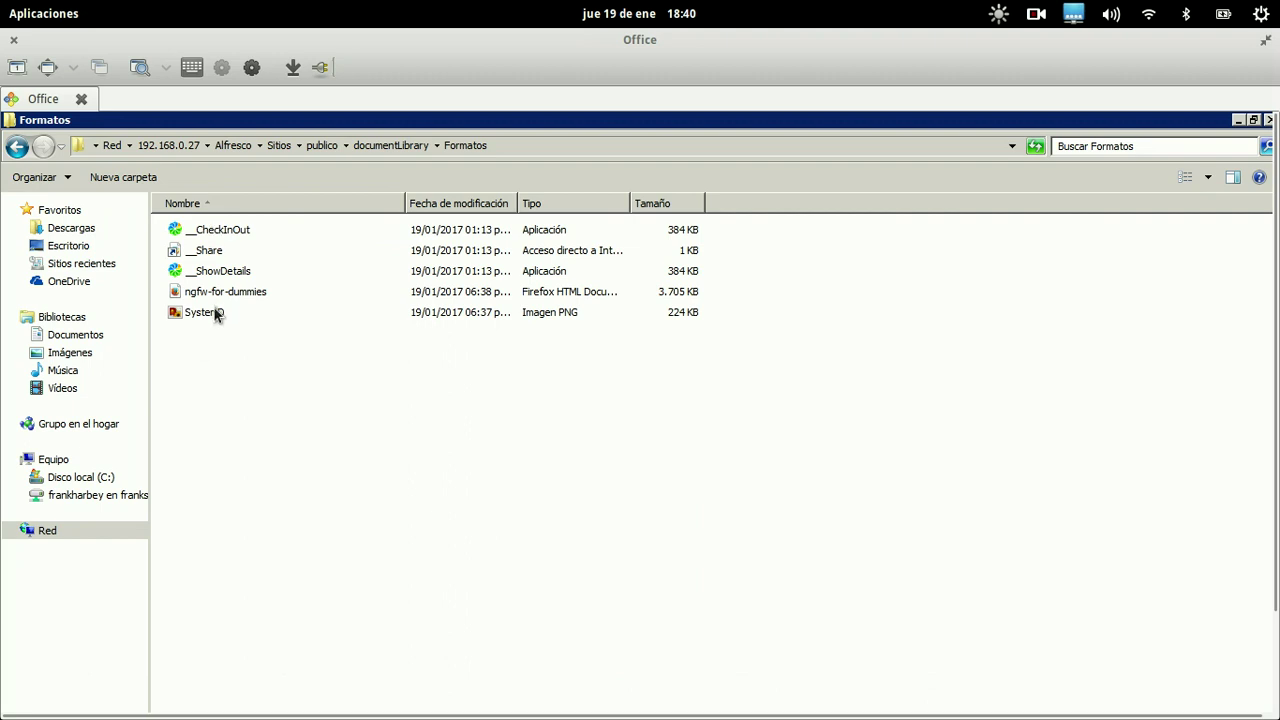
click(217, 312)
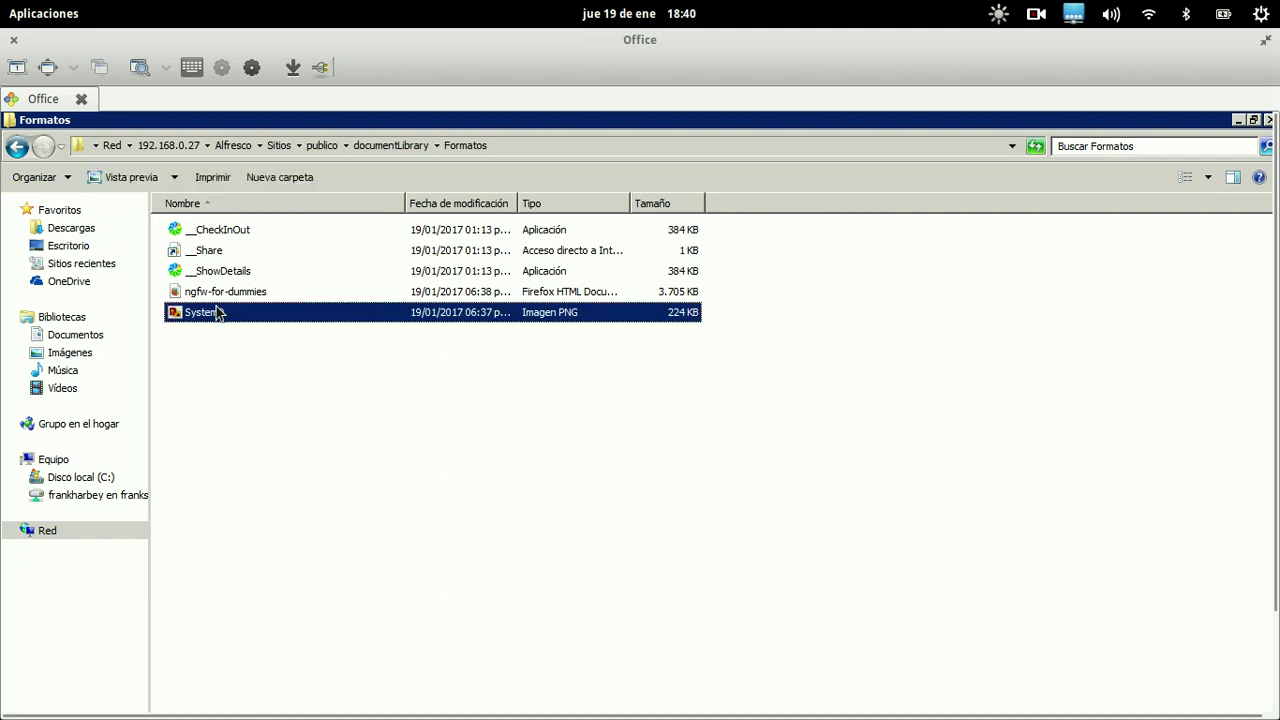
click(389, 146)
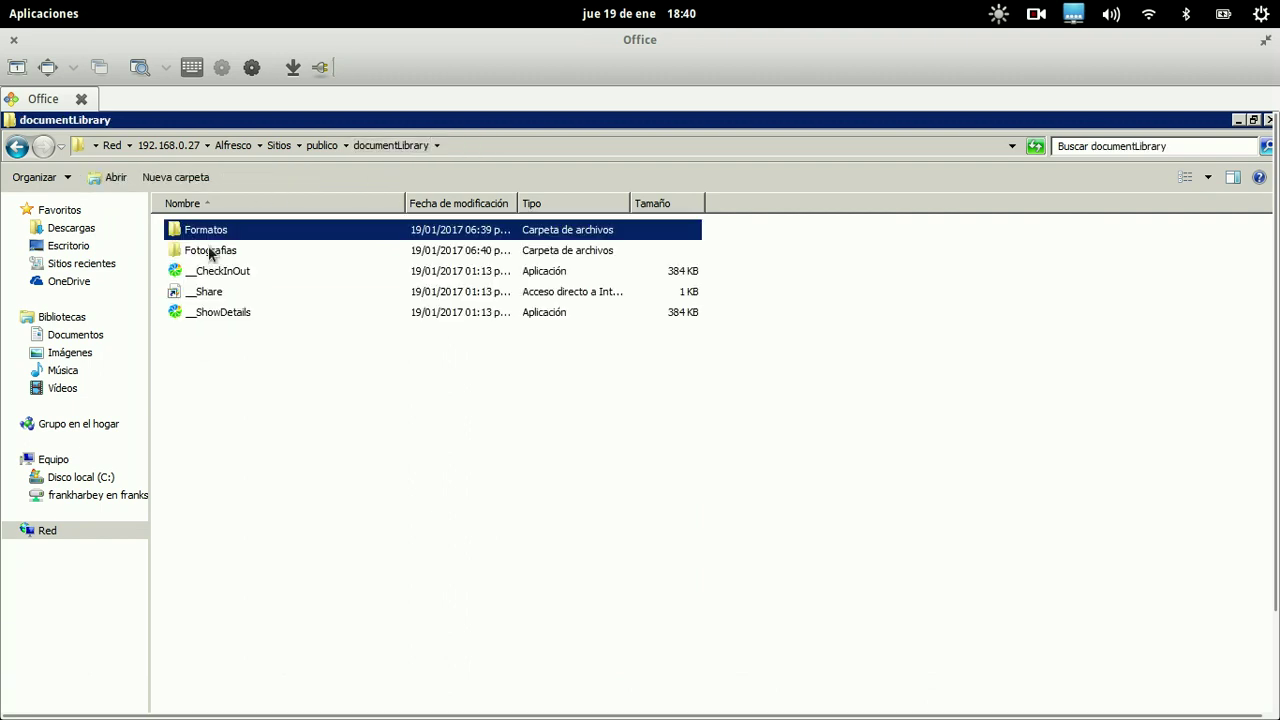
click(211, 251)
double_click(211, 251)
right_click(243, 333)
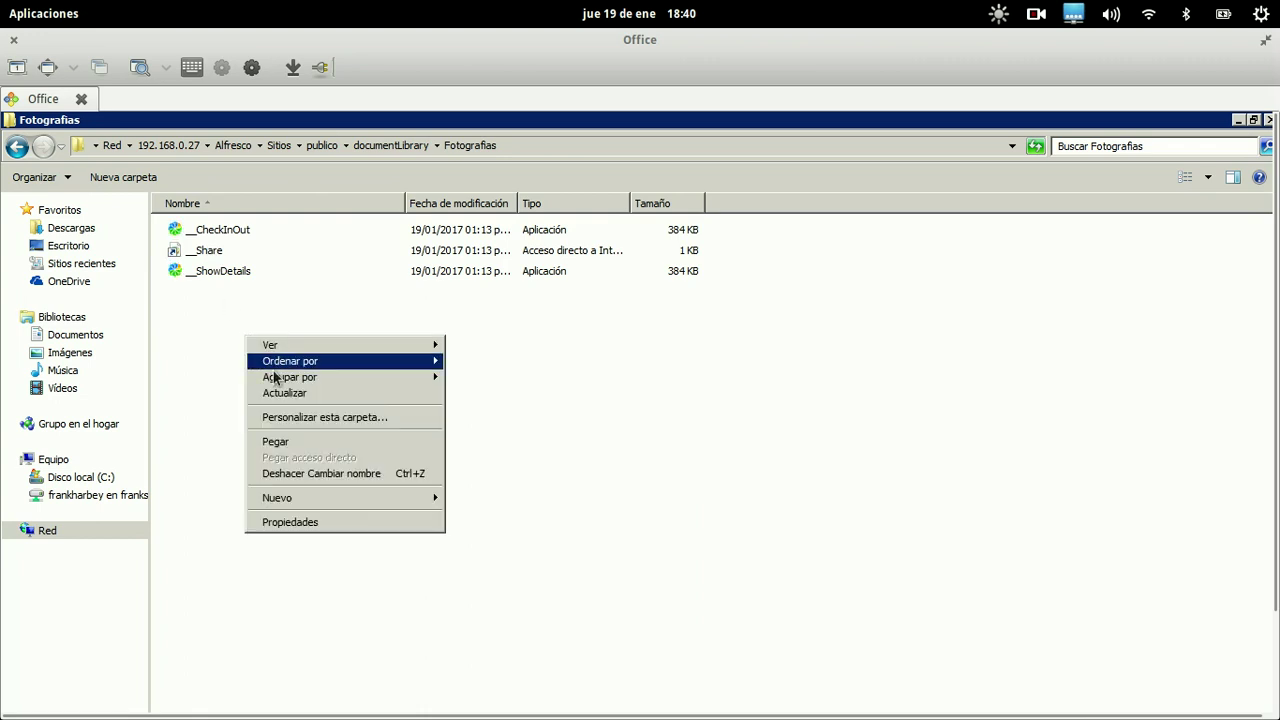
click(278, 442)
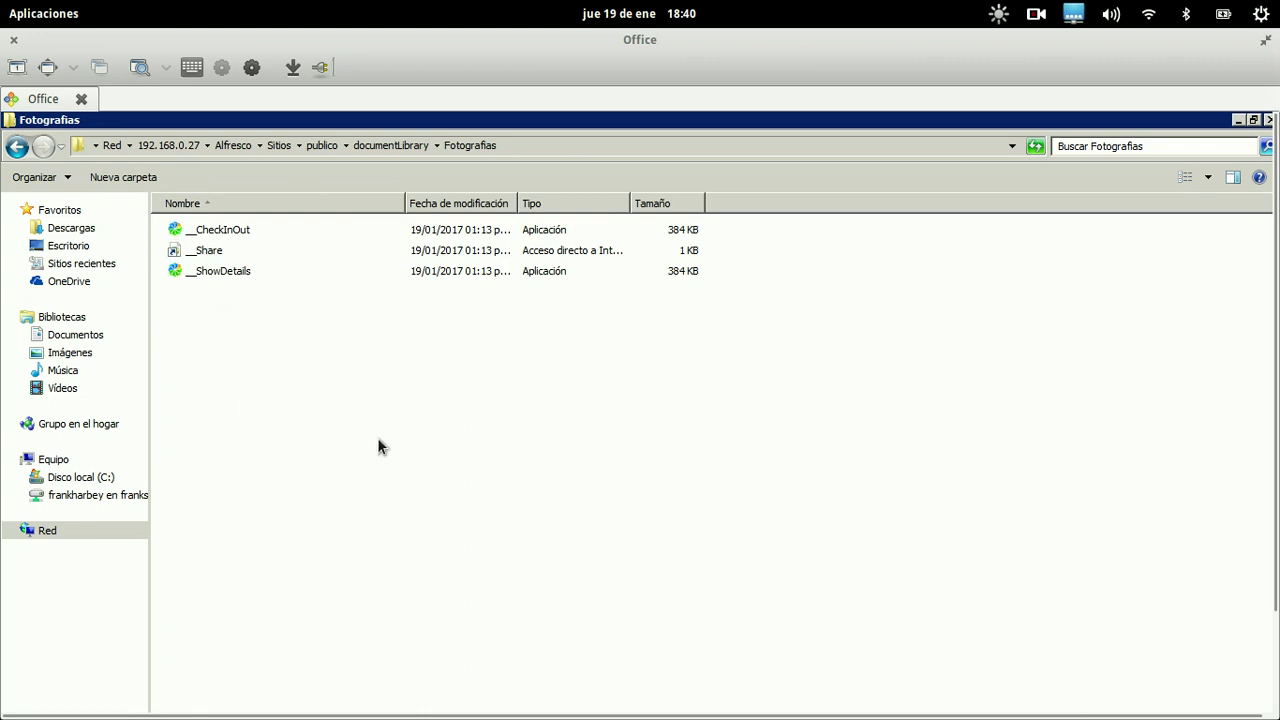
mouse_move(400, 716)
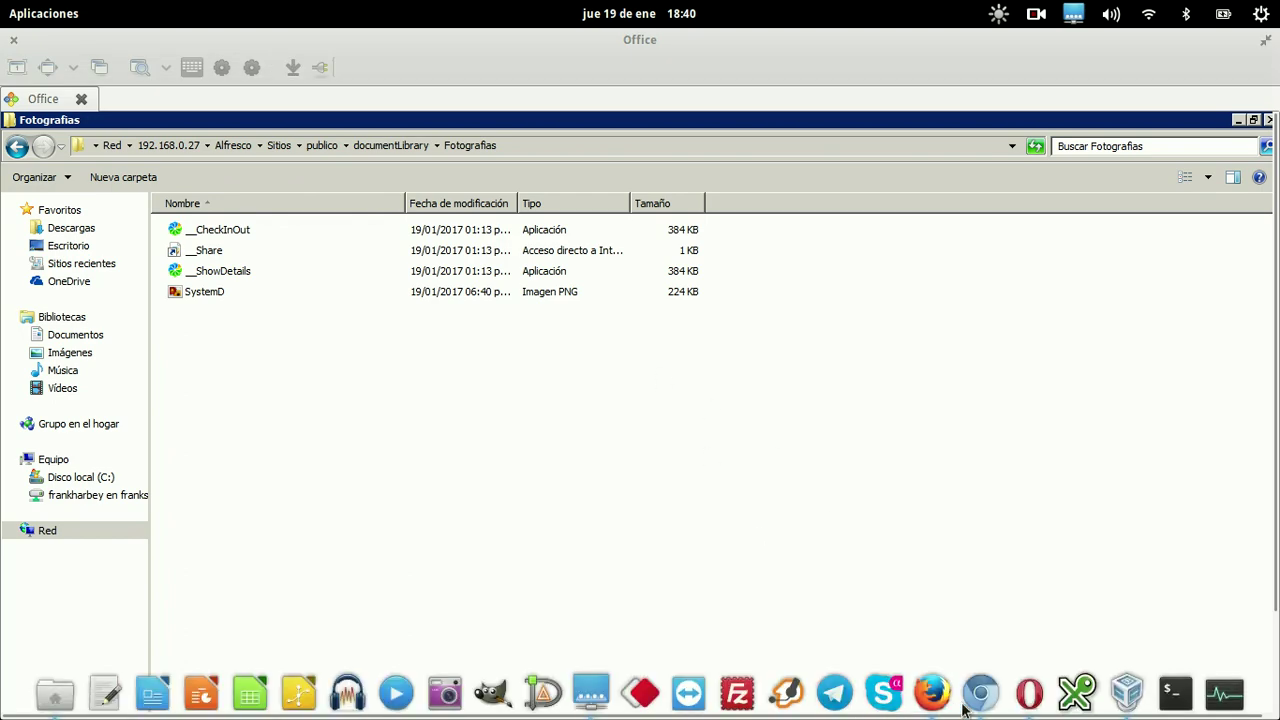
click(980, 693)
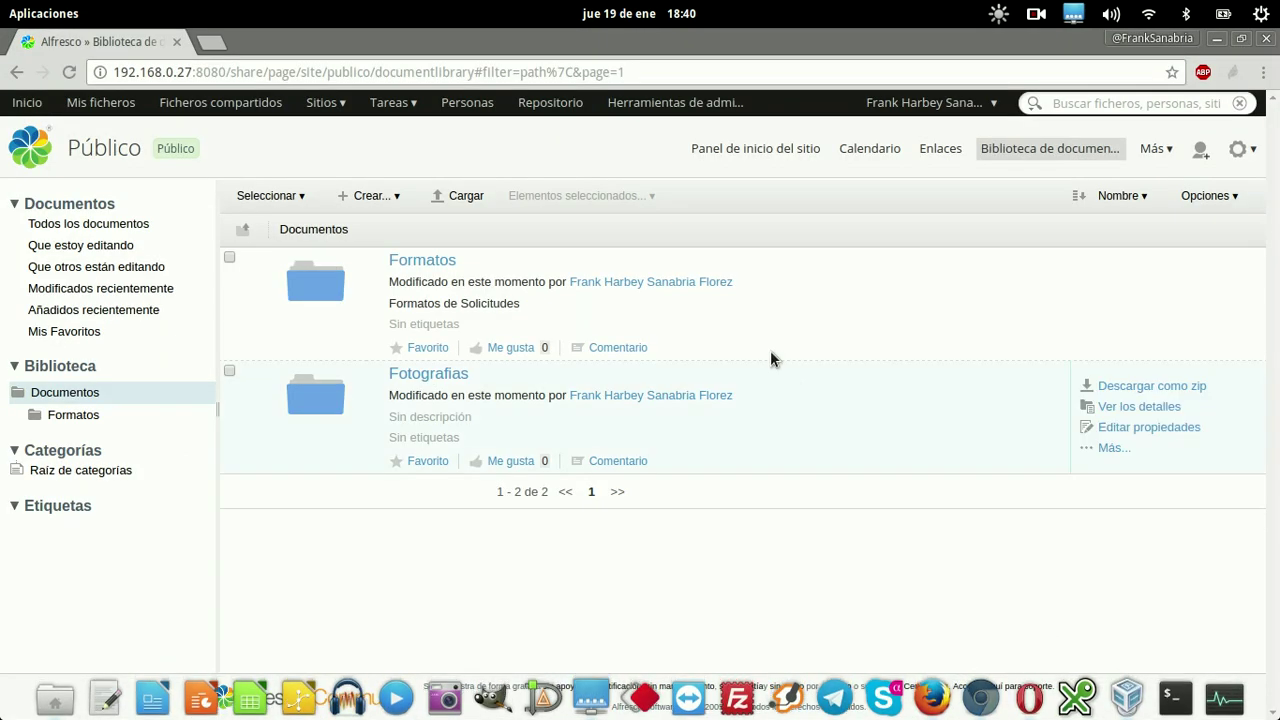
click(430, 375)
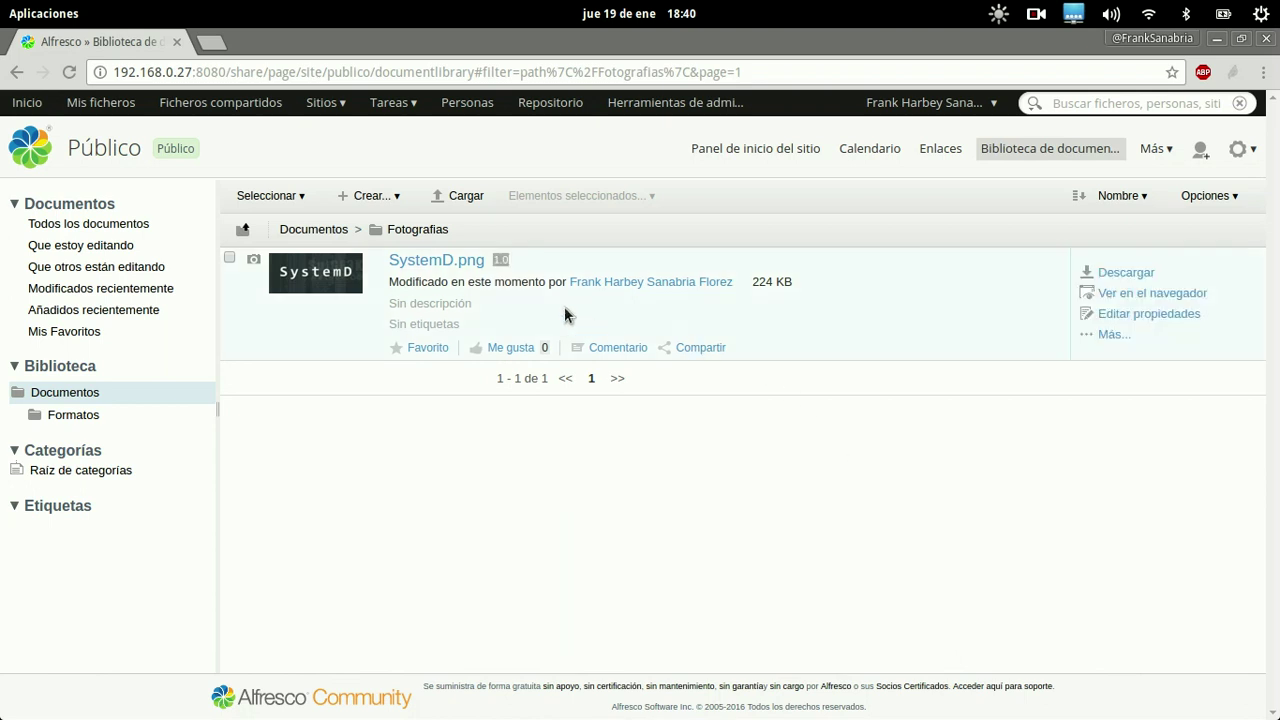